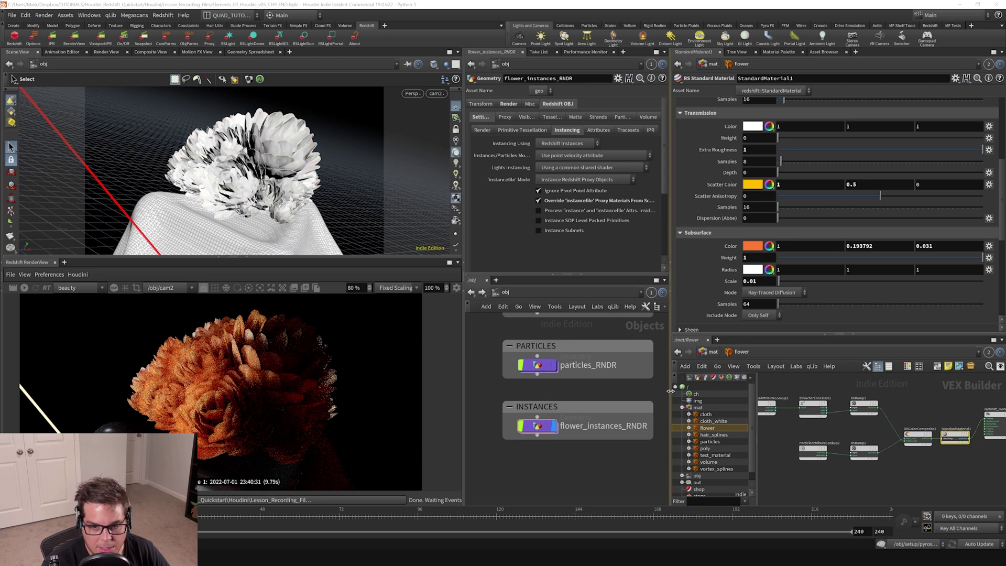
- Widen the object parameter and network panes and enlarge the 3D viewport, with all light nodes in view
{"action": "left_click_drag", "start_coordinate": [671, 391], "coordinate": [832, 390]}
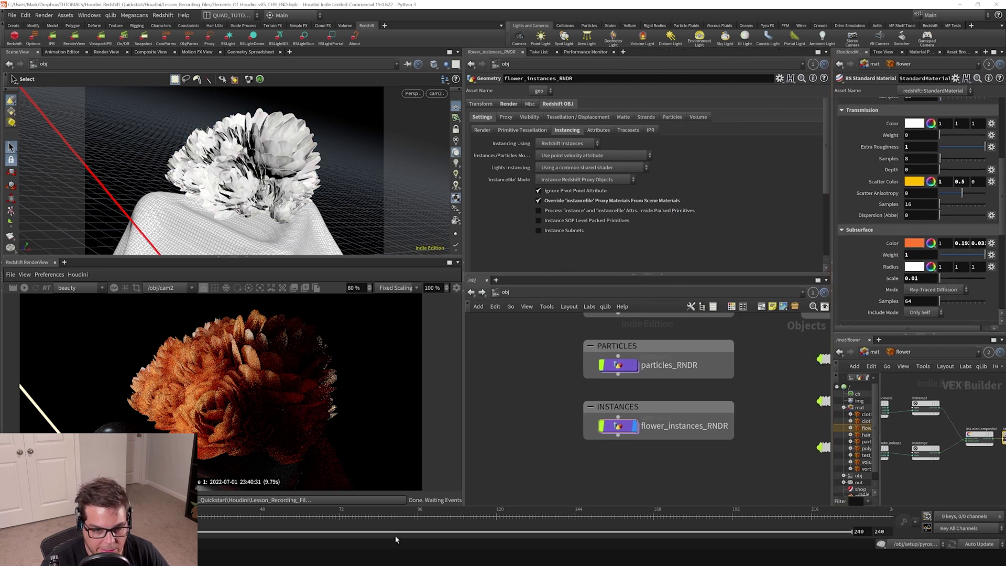
{"action": "scroll", "coordinate": [684, 442], "scroll_direction": "down", "scroll_amount": 5}
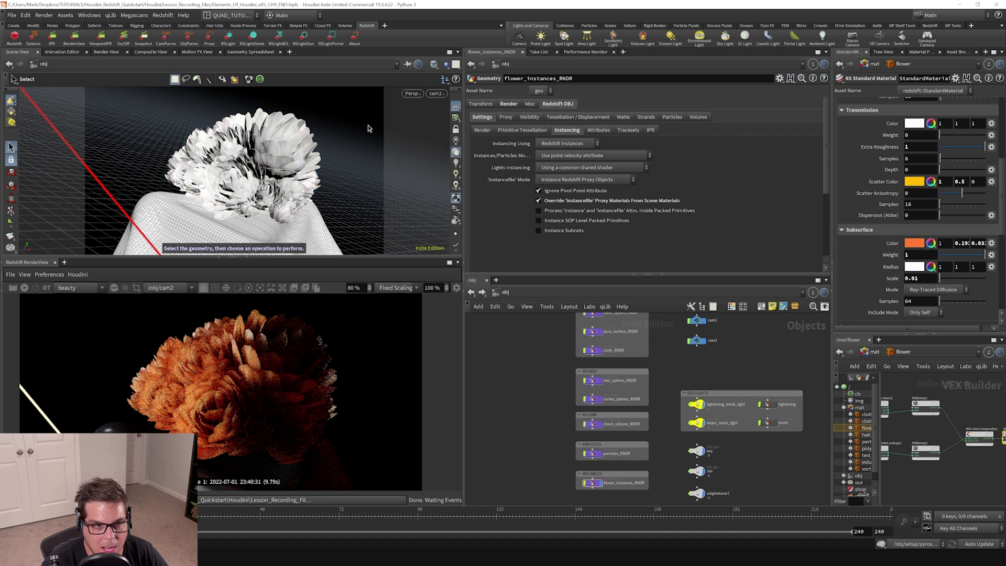
{"action": "left_click_drag", "start_coordinate": [336, 257], "coordinate": [335, 289]}
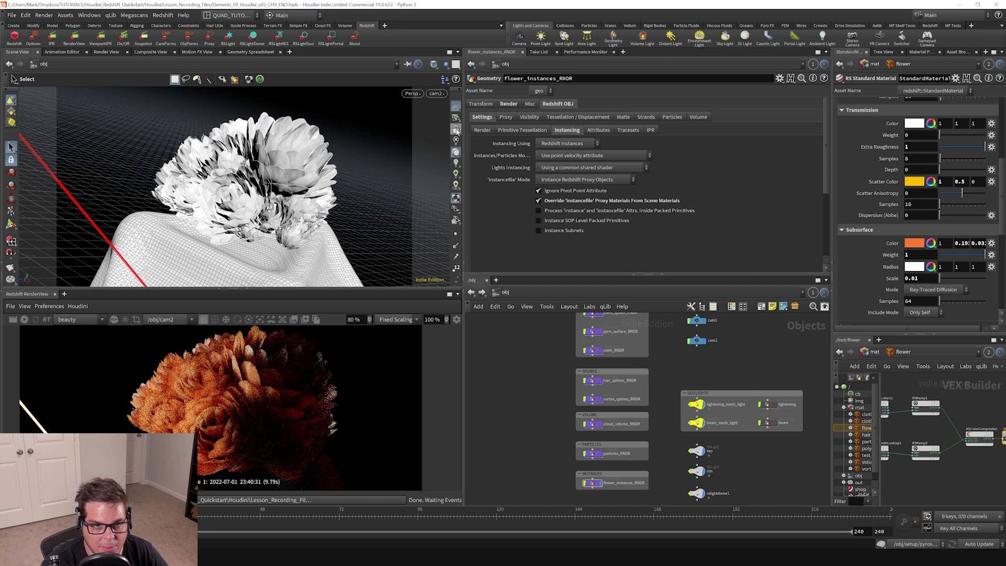
- Create a Redshift light from a free viewport angle aimed at the flowers from outside the cam2 view
{"action": "right_click_drag", "start_coordinate": [393, 166], "coordinate": [158, 193], "text": "alt"}
{"action": "middle_click_drag", "start_coordinate": [269, 167], "coordinate": [281, 153], "text": "alt"}
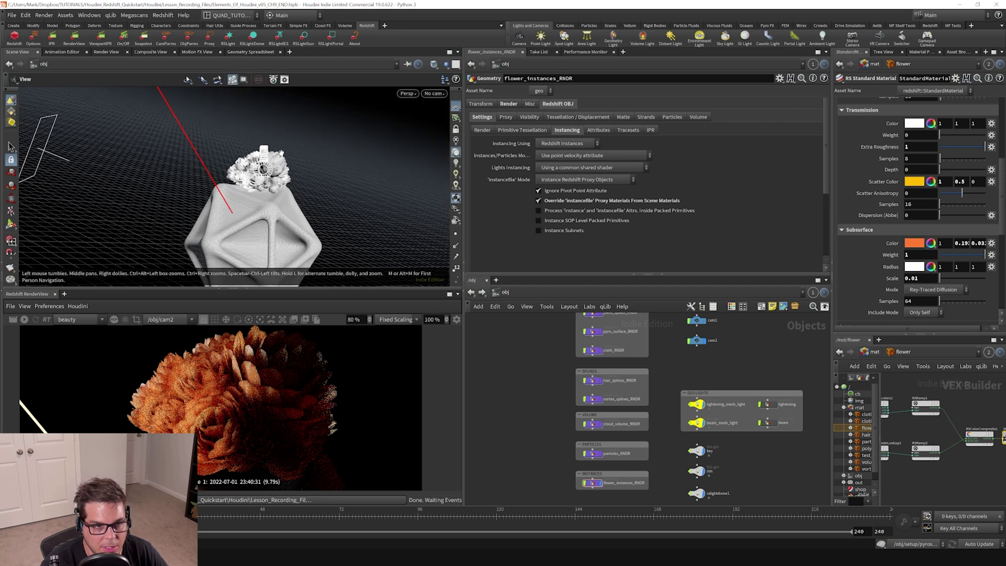
{"action": "mouse_move", "coordinate": [264, 157]}
{"action": "left_mouse_down"}
{"action": "mouse_move", "coordinate": [243, 206]}
{"action": "mouse_move", "coordinate": [335, 212]}
{"action": "mouse_move", "coordinate": [375, 94]}
{"action": "mouse_move", "coordinate": [328, 95]}
{"action": "mouse_move", "coordinate": [261, 158]}
{"action": "mouse_move", "coordinate": [314, 151]}
{"action": "mouse_move", "coordinate": [251, 169]}
{"action": "left_mouse_up"}
{"action": "right_click_drag", "start_coordinate": [264, 170], "coordinate": [258, 185]}
{"action": "left_click_drag", "start_coordinate": [259, 184], "coordinate": [262, 187]}
{"action": "key", "text": "s"}
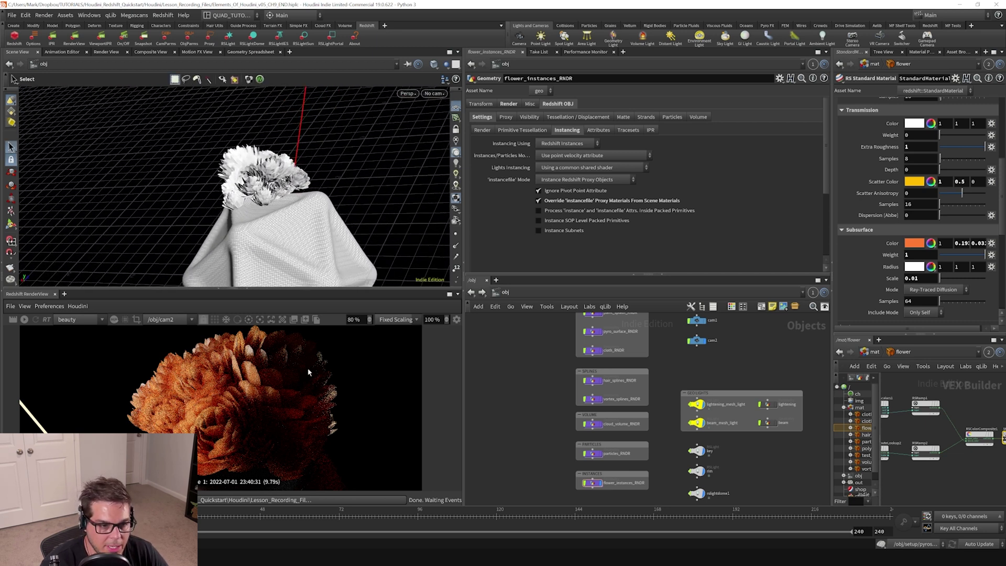
{"action": "middle_click_drag", "start_coordinate": [273, 186], "coordinate": [267, 191], "text": "alt"}
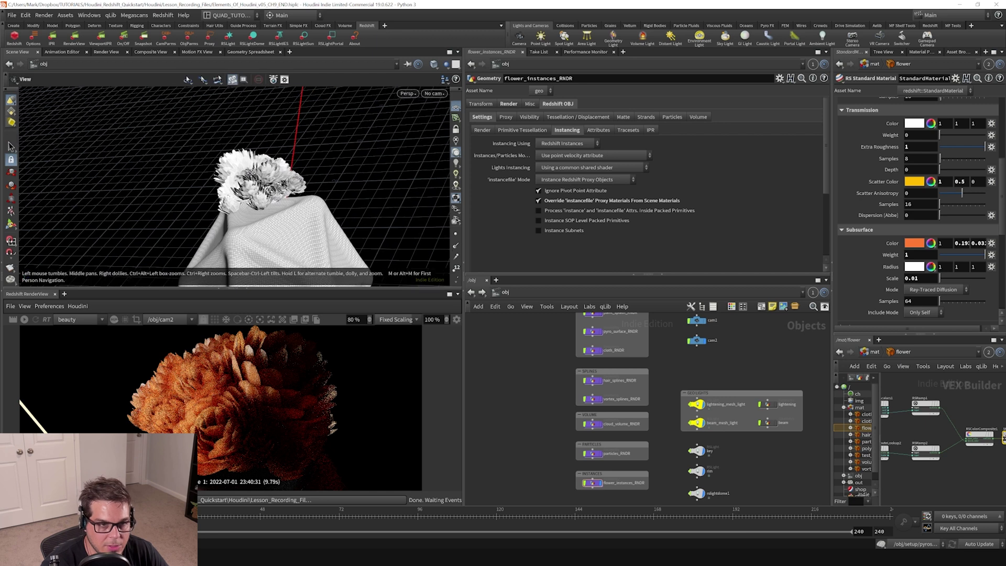
{"action": "key", "text": "s"}
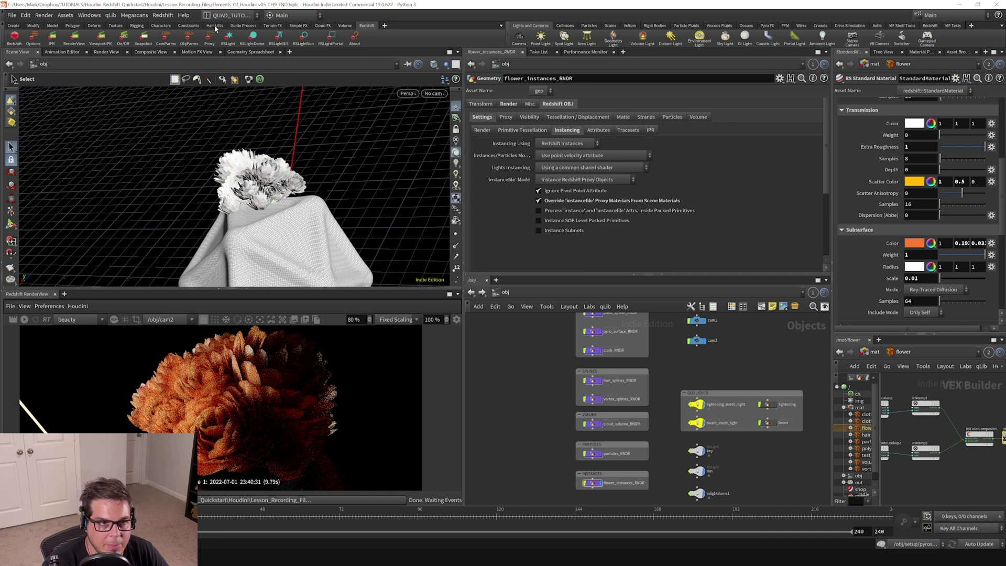
{"action": "left_click", "coordinate": [231, 40]}
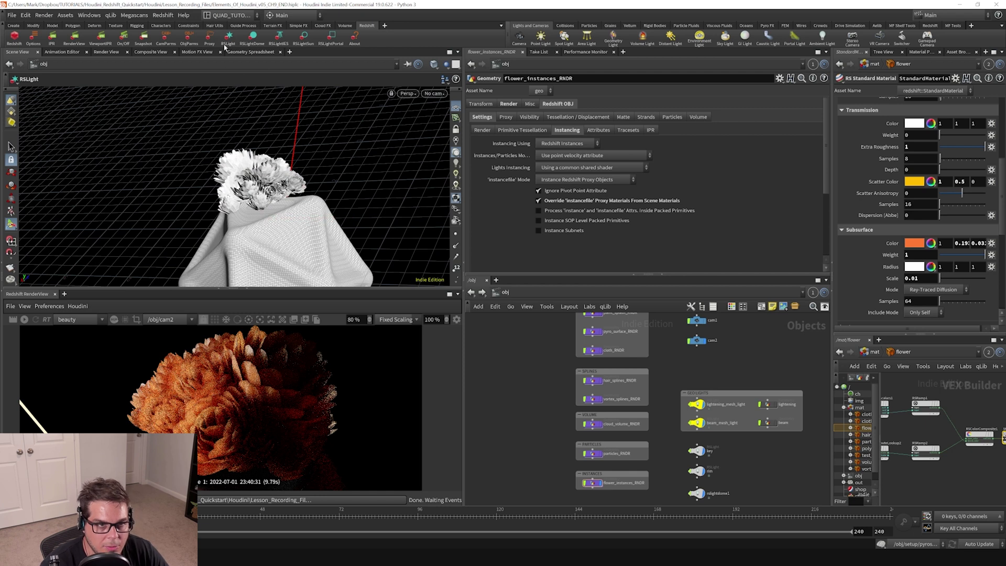
{"action": "key", "text": "Escape"}
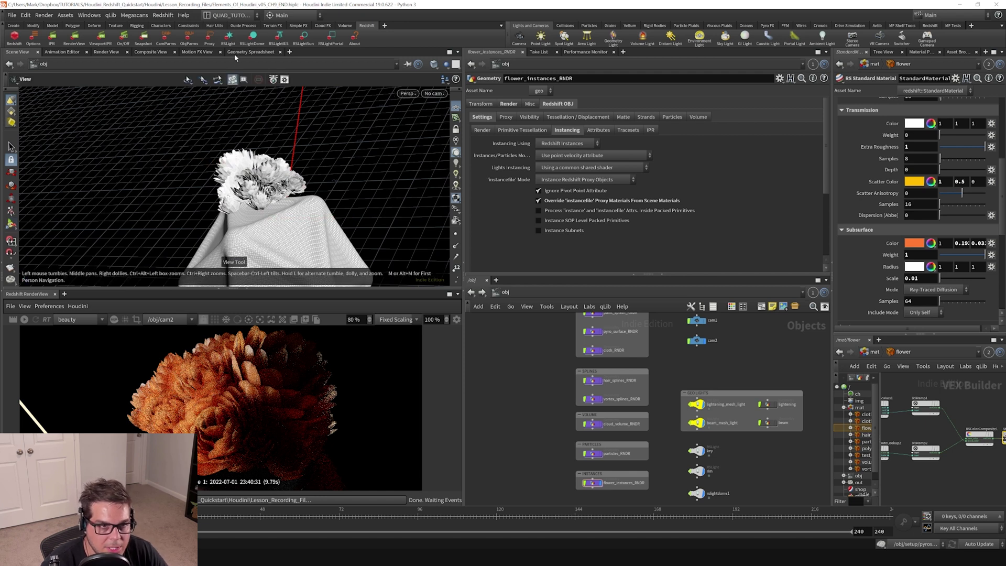
{"action": "left_click", "coordinate": [229, 39], "text": "ctrl"}
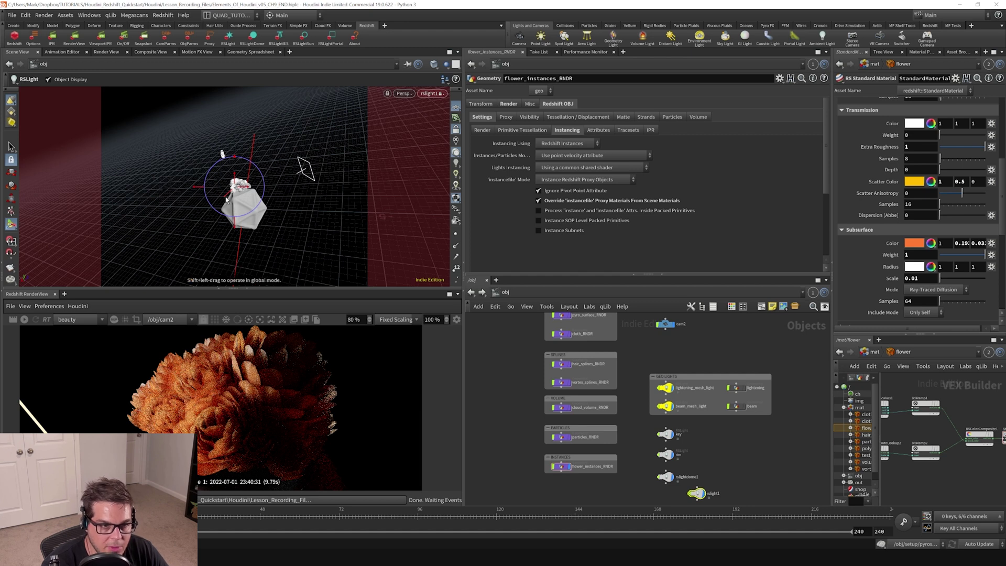
- Move the new light closer to the flowers and start the interactive render in an enlarged render view
{"action": "right_click_drag", "start_coordinate": [226, 200], "coordinate": [373, 83], "text": "alt"}
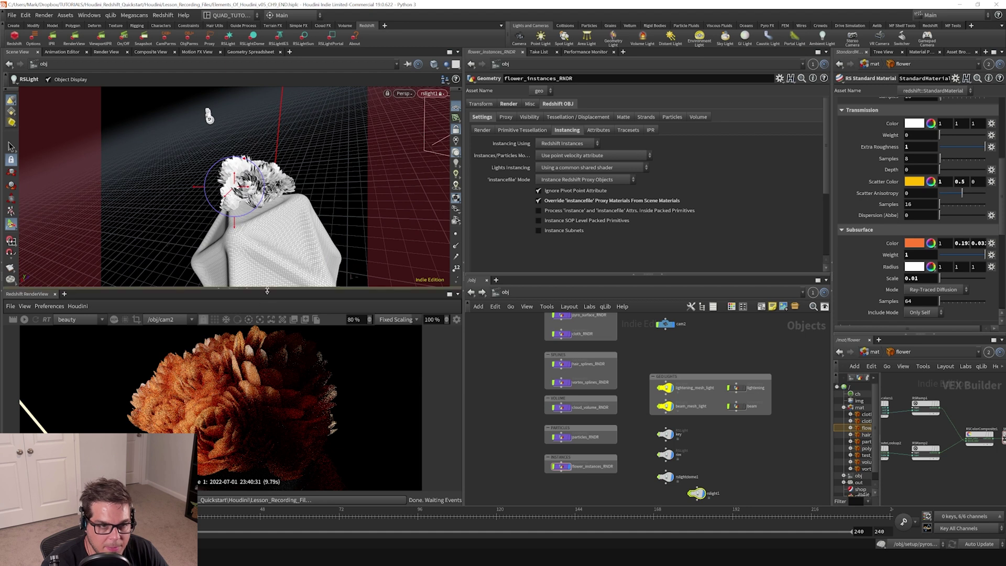
{"action": "left_click_drag", "start_coordinate": [267, 291], "coordinate": [259, 215]}
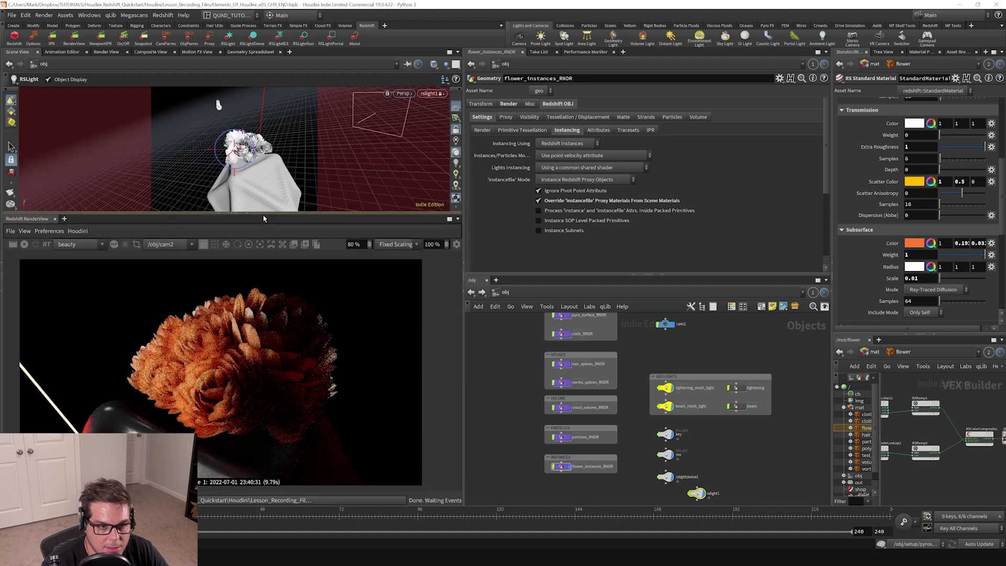
{"action": "left_click", "coordinate": [25, 244]}
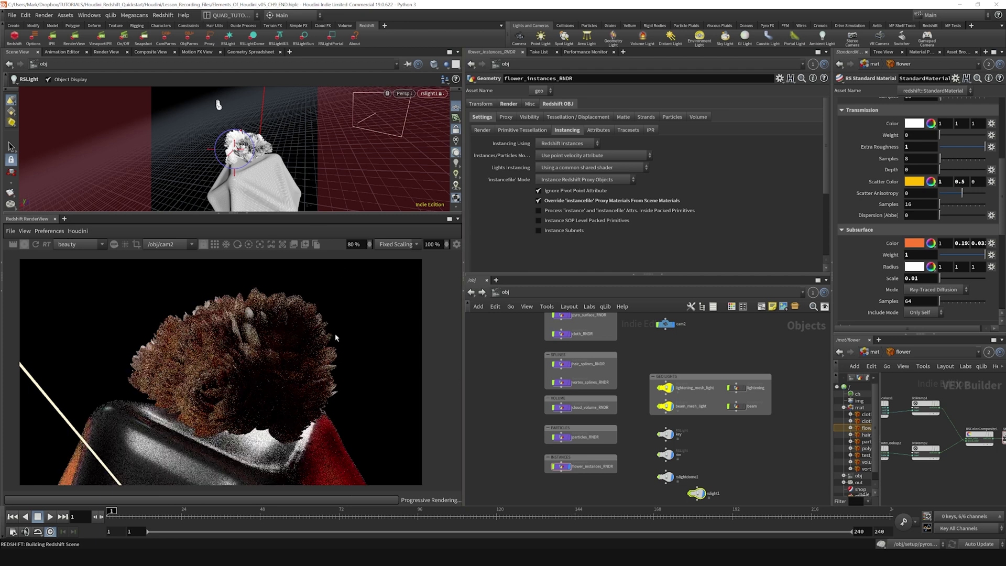
- Line up the new light's node below the other light nodes and rename it flower_rim
{"action": "left_click", "coordinate": [641, 444]}
{"action": "middle_click_drag", "start_coordinate": [730, 472], "coordinate": [708, 408]}
{"action": "left_click_drag", "start_coordinate": [679, 433], "coordinate": [602, 435]}
{"action": "double_click", "coordinate": [669, 445]}
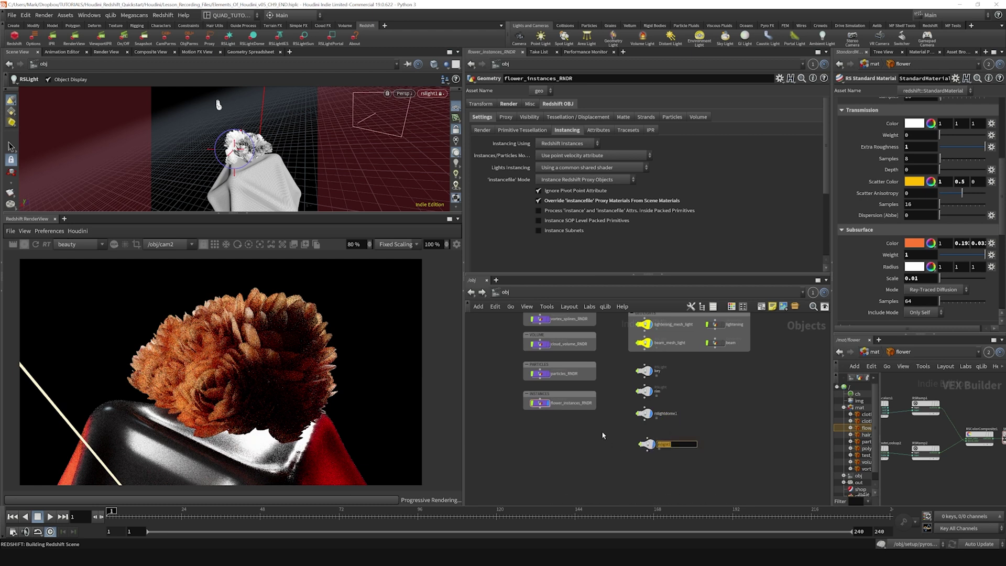
{"action": "key", "text": "BackSpace"}
{"action": "type", "text": "flower_rim"}
{"action": "key", "text": "Return"}
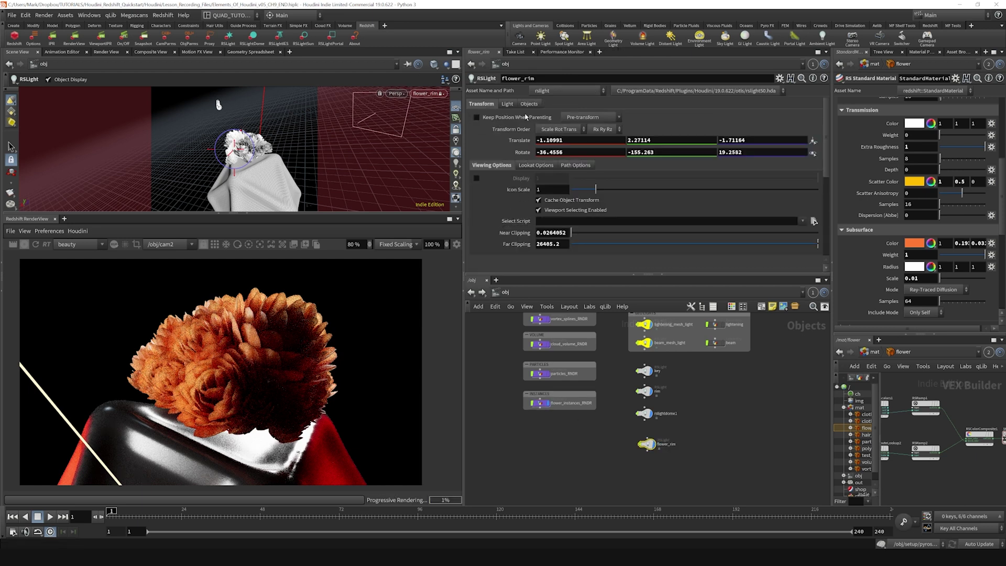
- Show the flower_rim light's color and shape settings and save the scene
{"action": "left_click", "coordinate": [508, 104]}
{"action": "key", "text": "ctrl+s"}
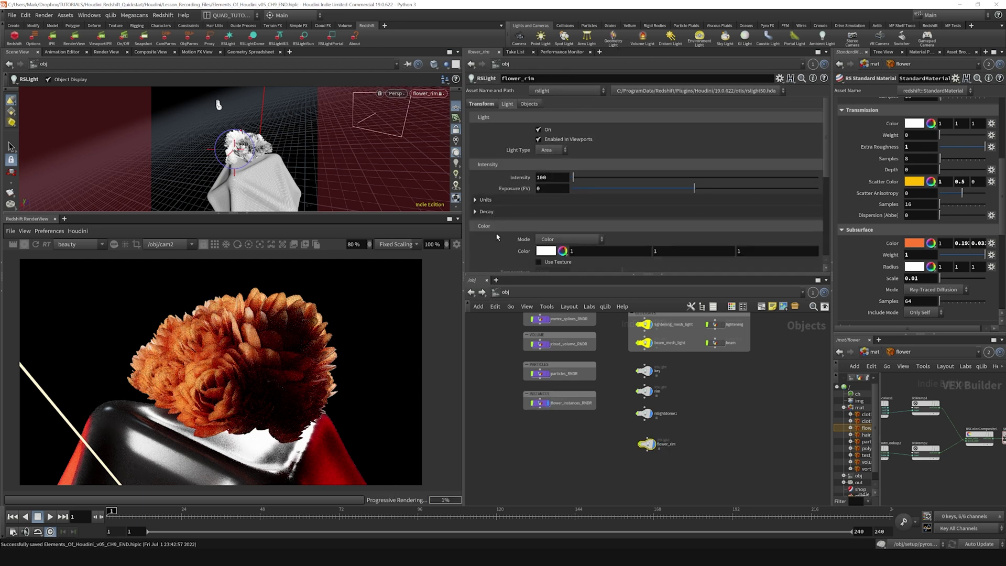
{"action": "scroll", "coordinate": [498, 237], "scroll_direction": "down", "scroll_amount": 5}
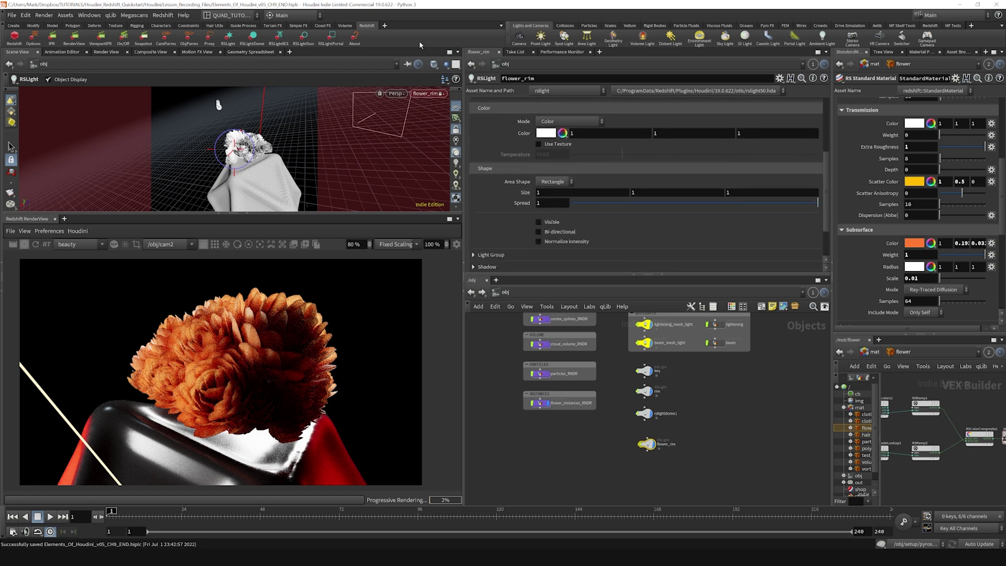
- Enlarge the 3D viewport and split it into two views side by side
{"action": "left_click_drag", "start_coordinate": [268, 212], "coordinate": [267, 257]}
{"action": "left_click", "coordinate": [457, 65]}
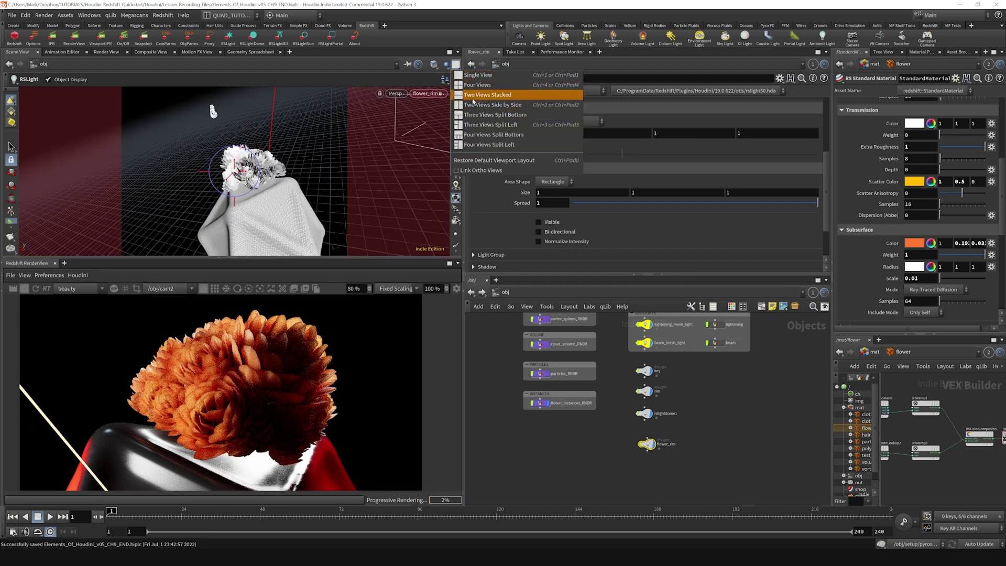
{"action": "left_click", "coordinate": [493, 105]}
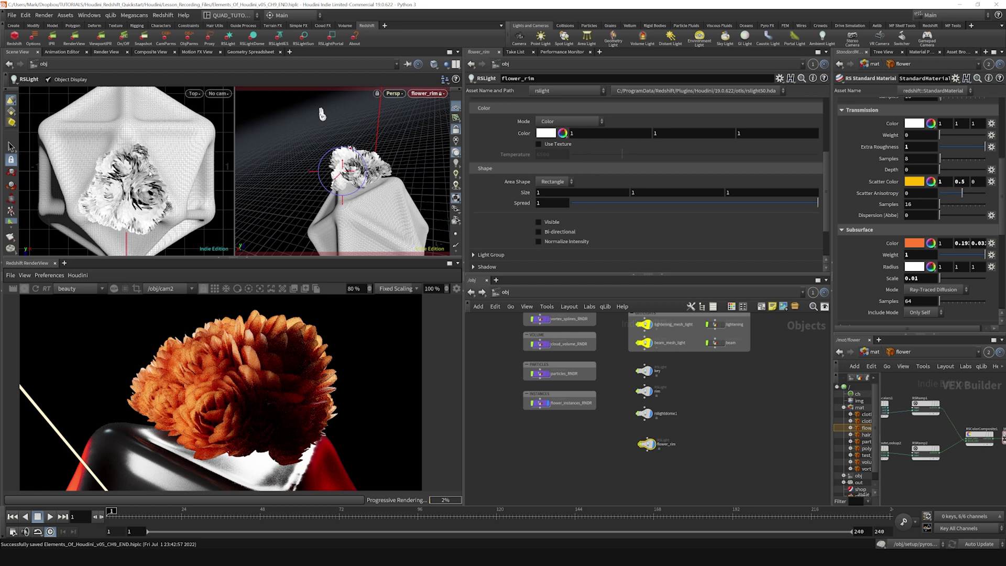
- Change the Top viewport to a perspective view that shows the flower_rim light together with the whole model
{"action": "left_click", "coordinate": [219, 96]}
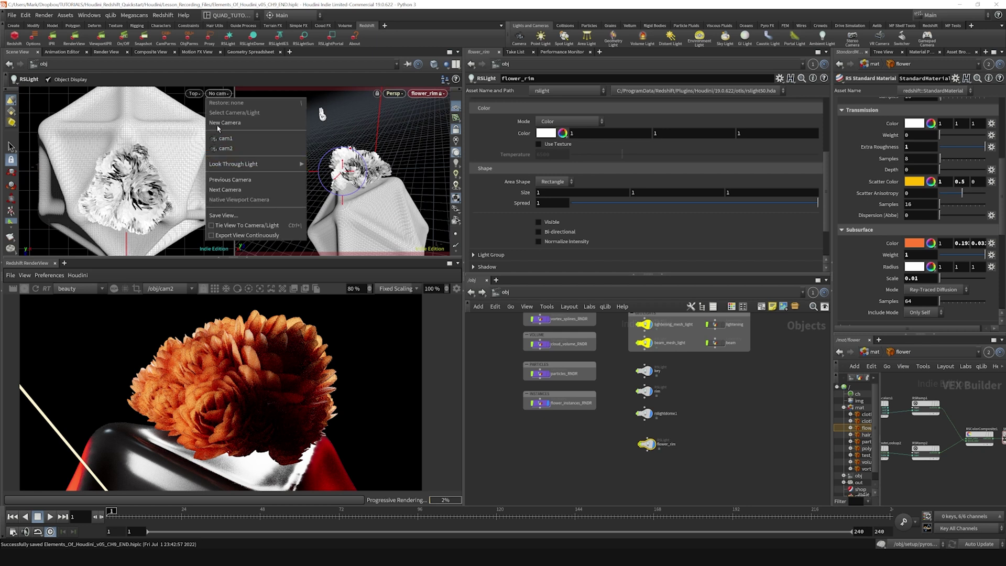
{"action": "left_click", "coordinate": [194, 94]}
{"action": "left_click", "coordinate": [195, 94]}
{"action": "left_click", "coordinate": [195, 94]}
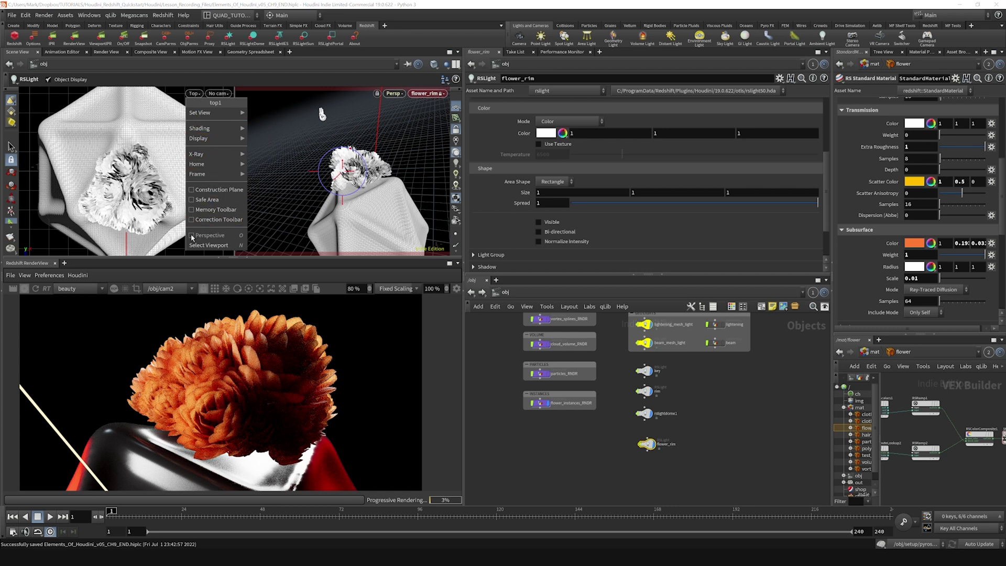
{"action": "key", "text": "Escape"}
{"action": "left_click", "coordinate": [194, 95]}
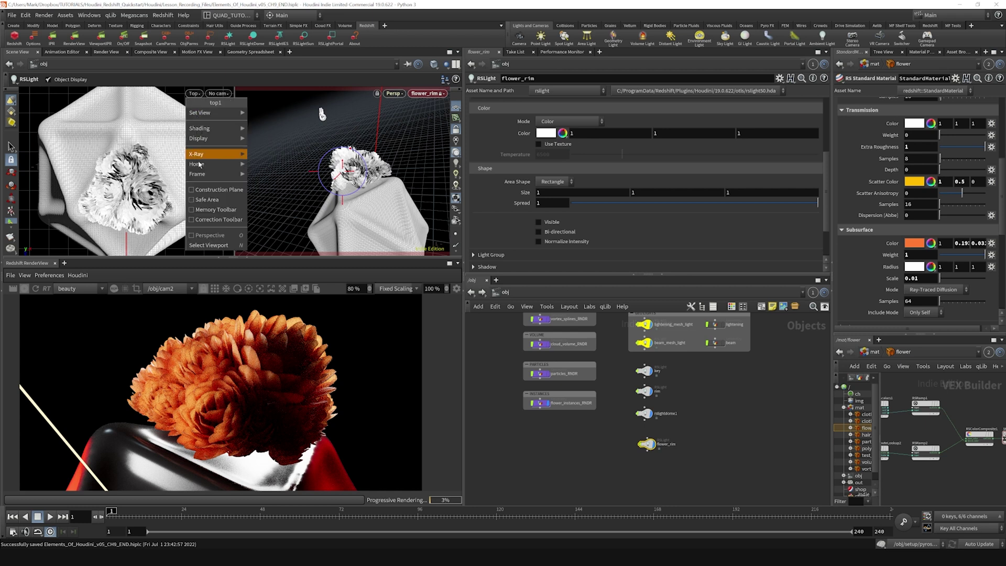
{"action": "mouse_move", "coordinate": [207, 113]}
{"action": "left_click", "coordinate": [272, 113]}
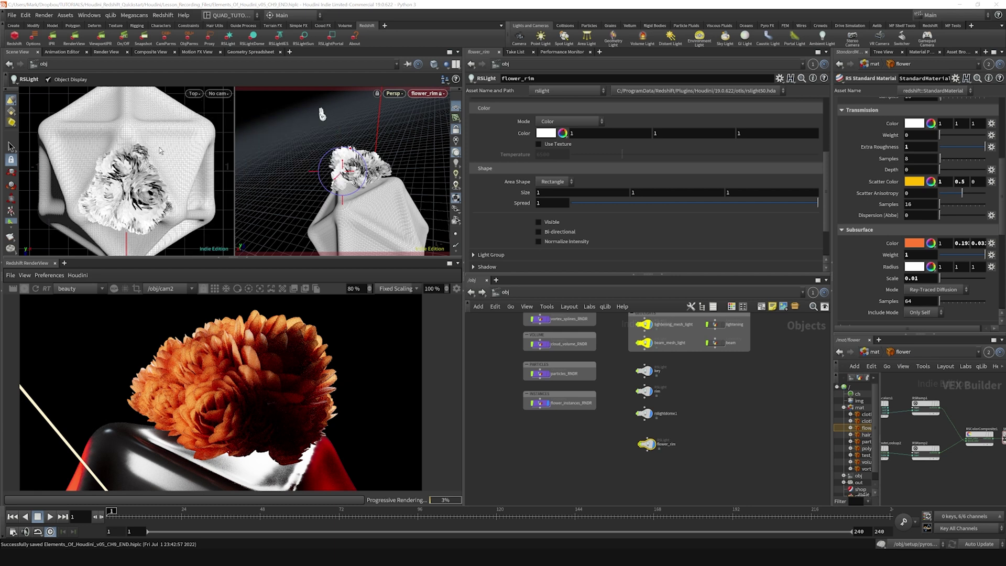
{"action": "key", "text": "Escape"}
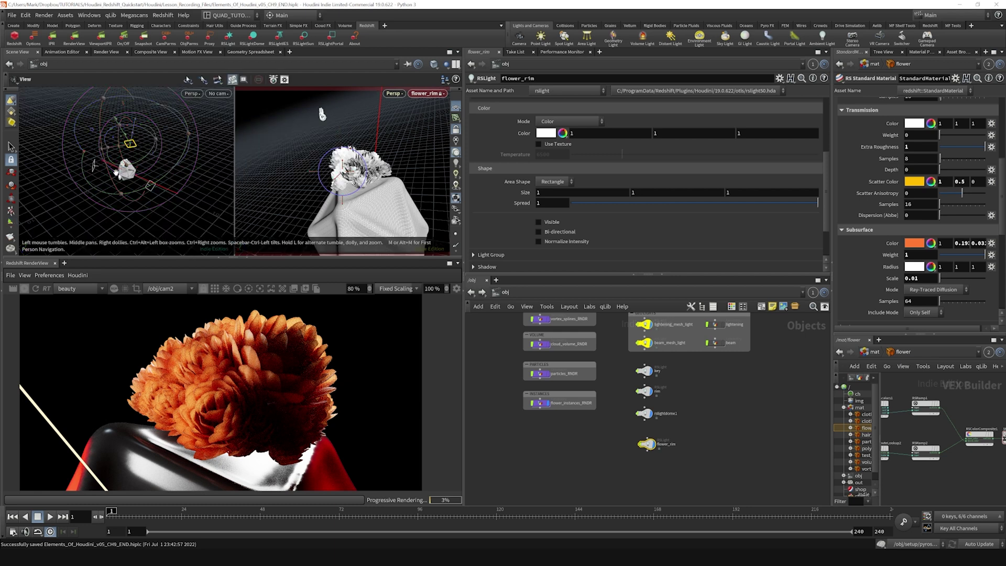
{"action": "left_click_drag", "start_coordinate": [127, 175], "coordinate": [197, 141]}
{"action": "scroll", "coordinate": [124, 156], "scroll_direction": "up", "scroll_amount": 4}
{"action": "left_click_drag", "start_coordinate": [124, 155], "coordinate": [194, 137]}
{"action": "key", "text": "Return"}
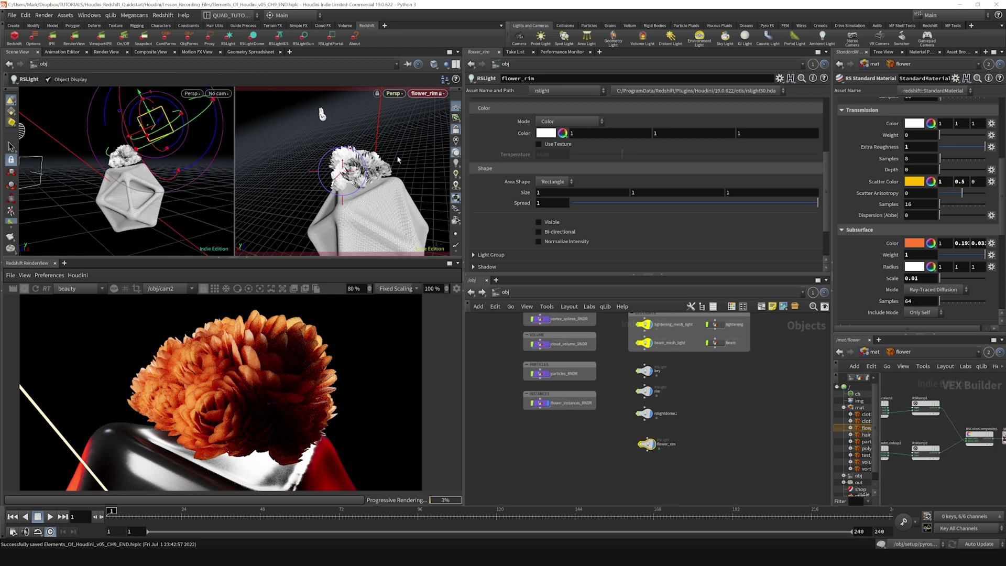
- Give the flower_rim light a Disc area shape, a size of 0.1 on all axes and a spread of 0.124
{"action": "left_click", "coordinate": [558, 183]}
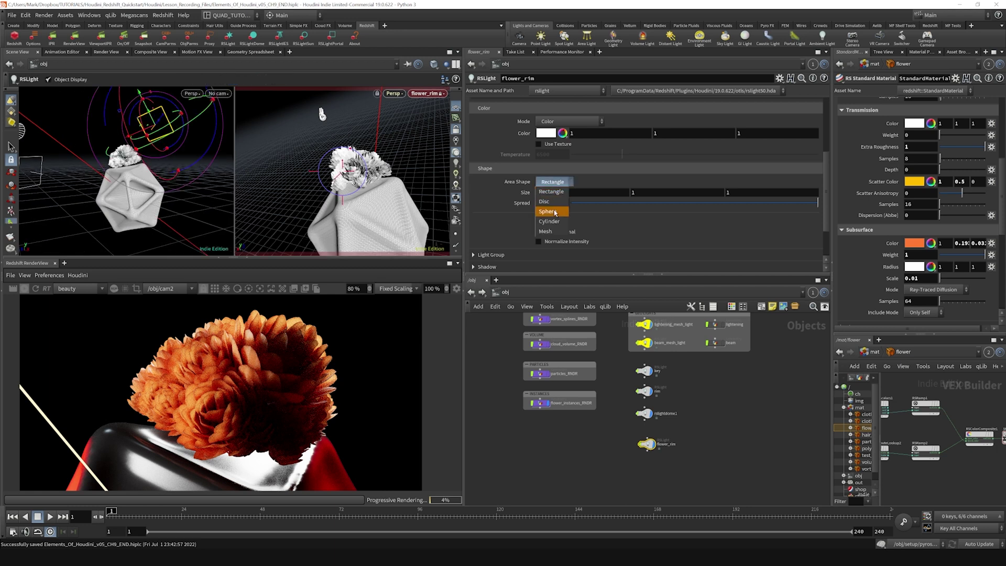
{"action": "left_click", "coordinate": [556, 212]}
{"action": "scroll", "coordinate": [545, 199], "scroll_direction": "up", "scroll_amount": 3}
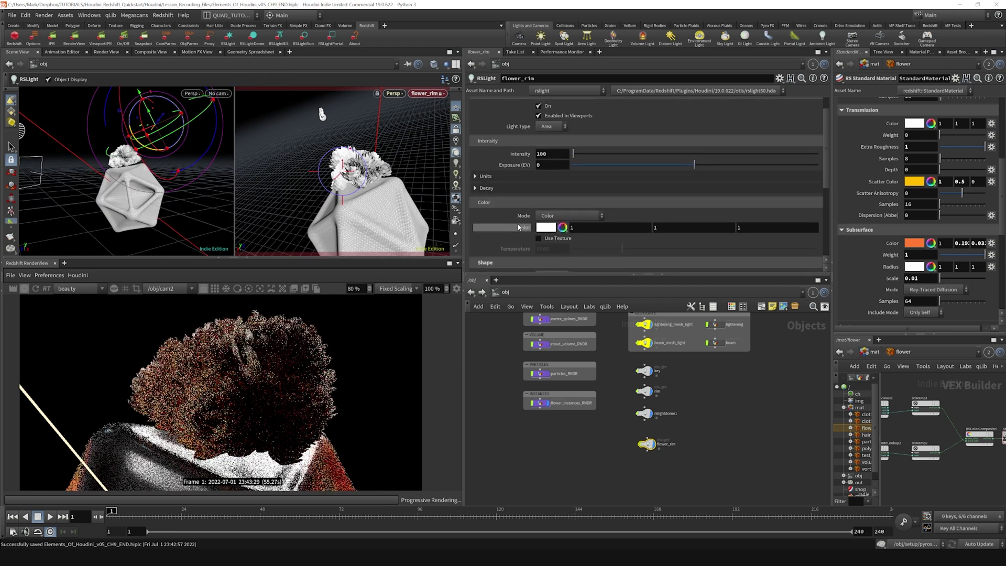
{"action": "scroll", "coordinate": [518, 240], "scroll_direction": "down", "scroll_amount": 1}
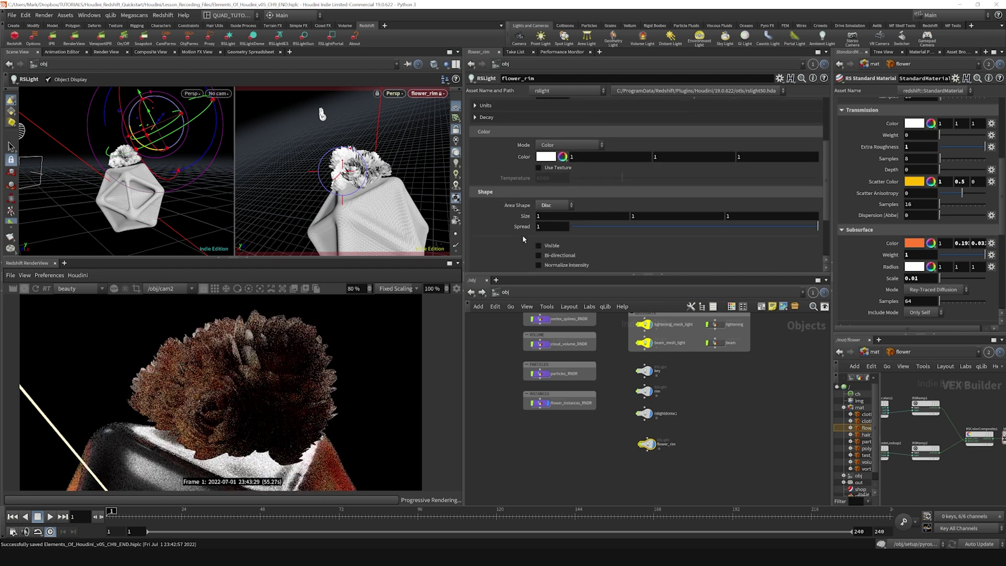
{"action": "scroll", "coordinate": [523, 239], "scroll_direction": "down", "scroll_amount": 1}
{"action": "middle_click_drag", "start_coordinate": [530, 208], "coordinate": [481, 216]}
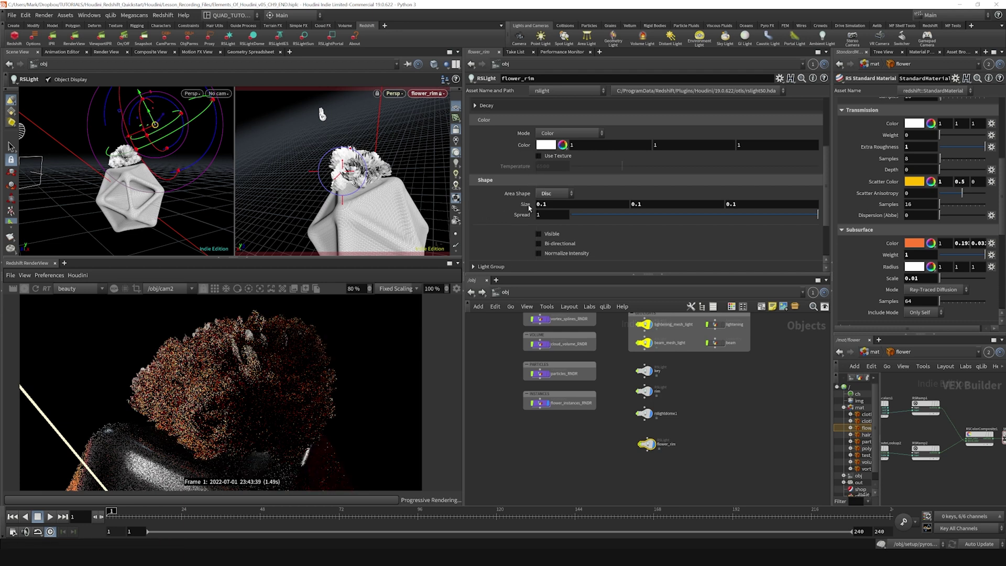
{"action": "left_click_drag", "start_coordinate": [681, 216], "coordinate": [593, 217]}
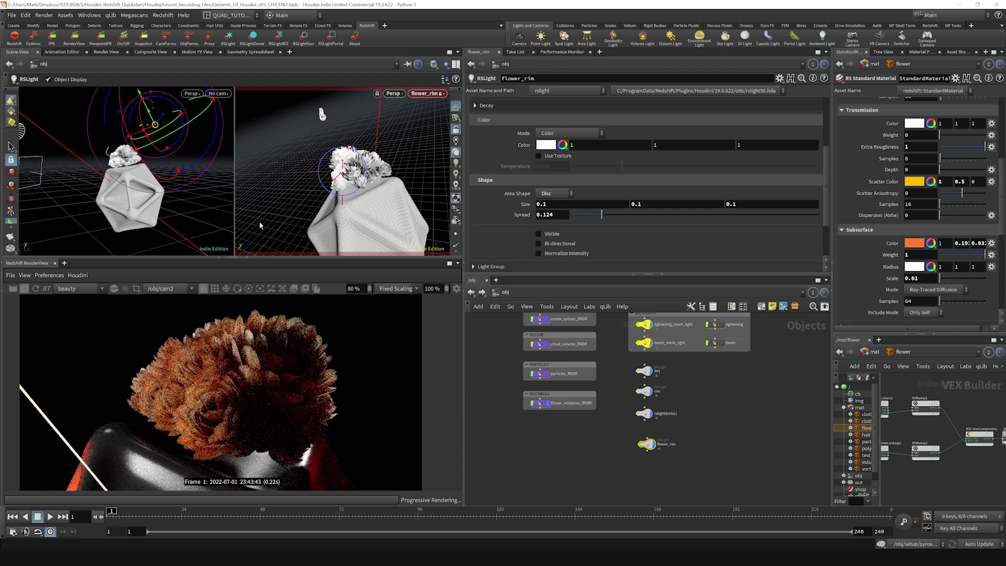
- Reposition the flower_rim light closer to the flowers through its locked view and save the scene
{"action": "middle_click_drag", "start_coordinate": [371, 162], "coordinate": [371, 175], "text": "alt"}
{"action": "mouse_move", "coordinate": [322, 120]}
{"action": "left_mouse_down"}
{"action": "mouse_move", "coordinate": [332, 112]}
{"action": "mouse_move", "coordinate": [314, 104]}
{"action": "mouse_move", "coordinate": [317, 111]}
{"action": "mouse_move", "coordinate": [345, 89]}
{"action": "mouse_move", "coordinate": [324, 107]}
{"action": "left_mouse_up"}
{"action": "key", "text": "Return"}
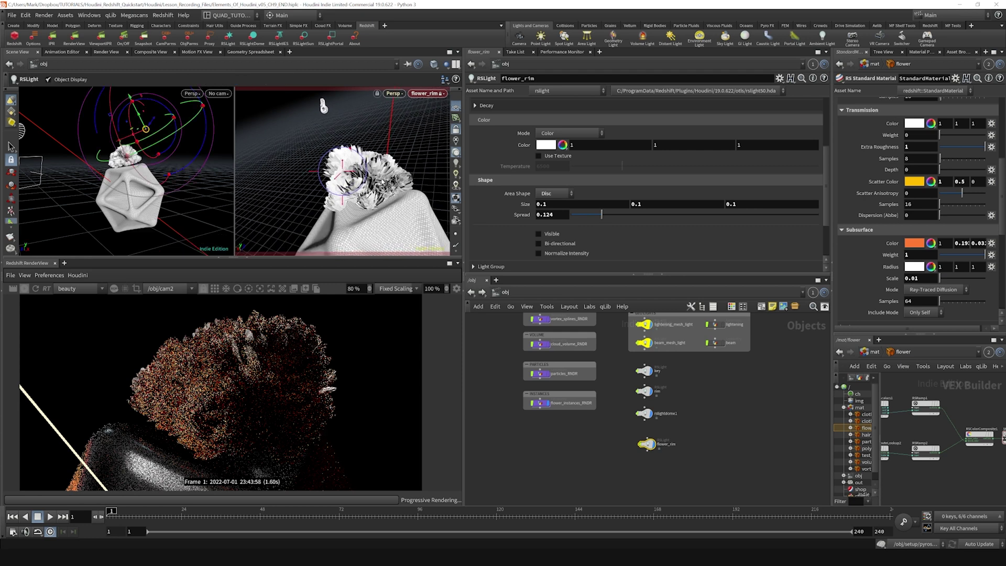
{"action": "key", "text": "ctrl+s"}
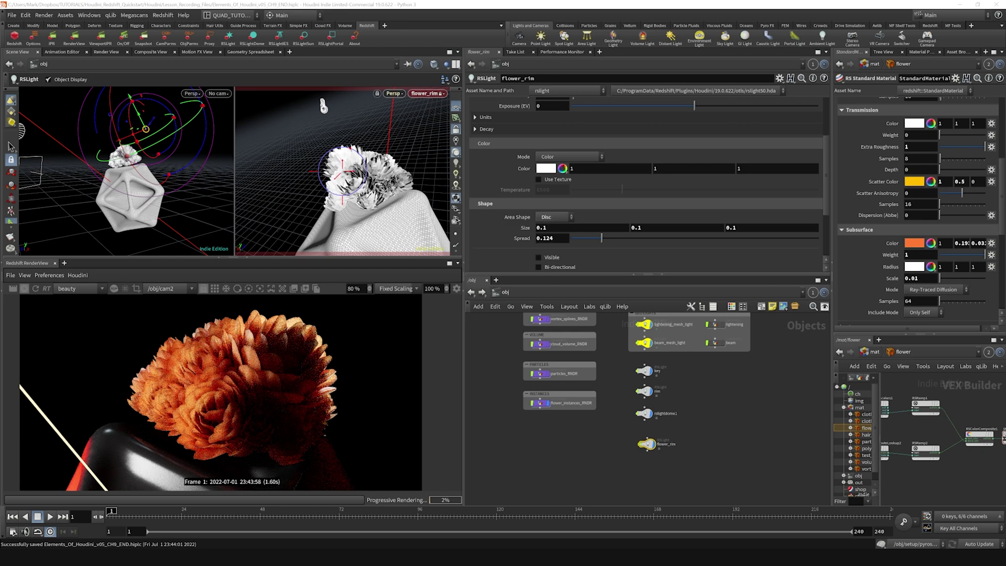
- Orbit the flower_rim light slightly around the flowers and restrict the render to a region around them
{"action": "left_click_drag", "start_coordinate": [386, 157], "coordinate": [381, 175], "text": "alt"}
{"action": "left_click", "coordinate": [136, 288]}
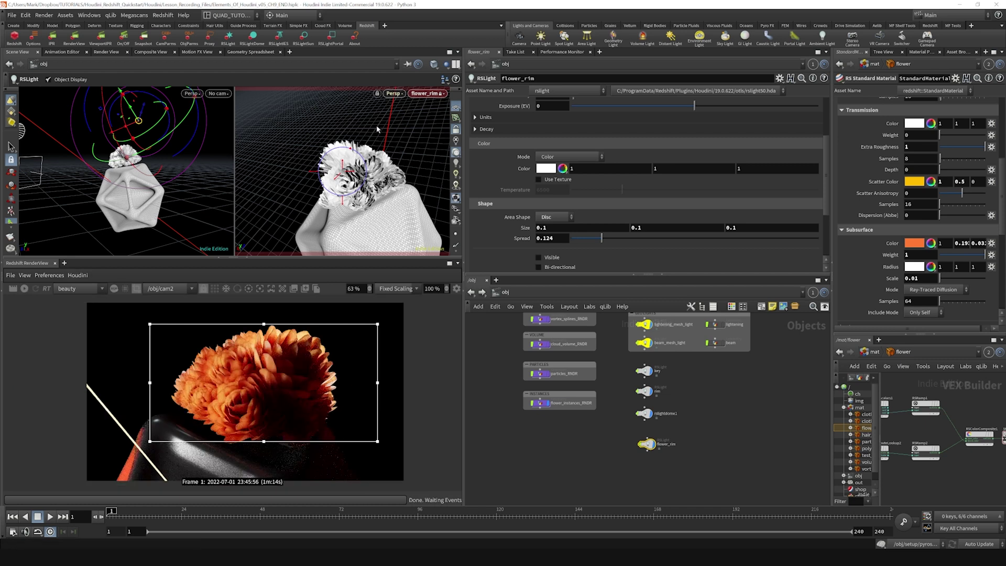
- Unlock the flower_rim light from its view and look through cam1 in that viewport
{"action": "left_click", "coordinate": [457, 130]}
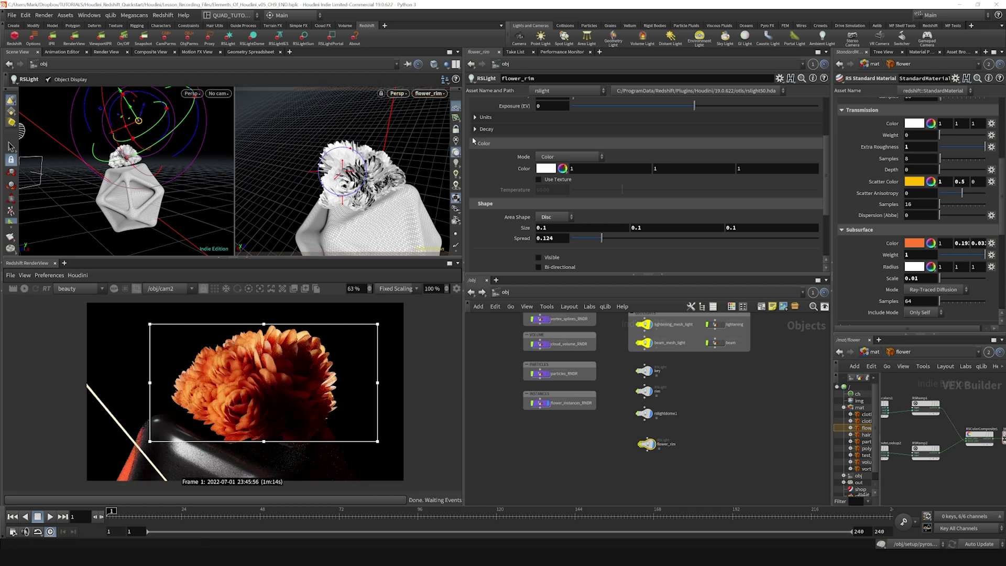
{"action": "left_click", "coordinate": [424, 93]}
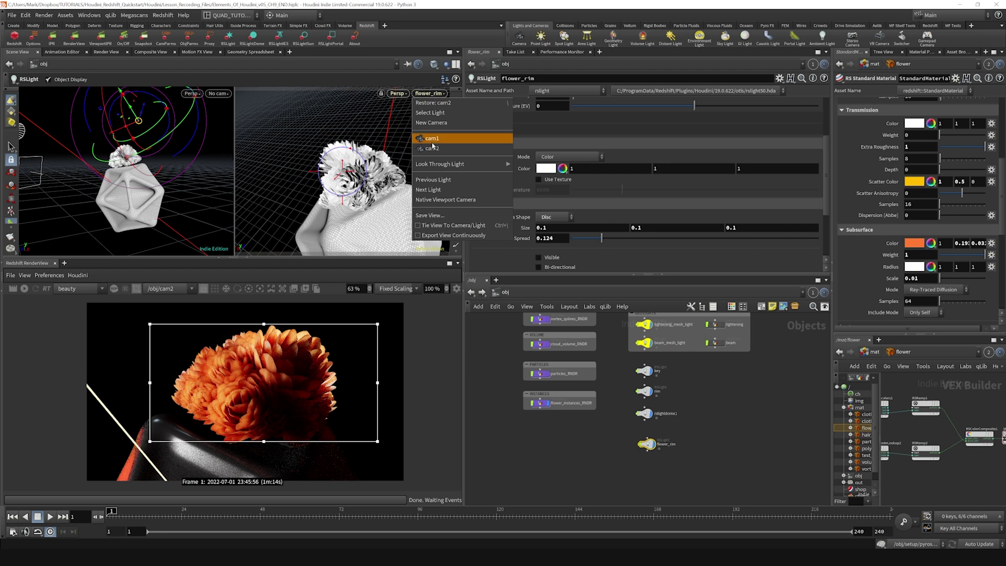
{"action": "left_click", "coordinate": [426, 141]}
- Set the render view's camera to /obj/cam1, turn off the render region and restart the interactive render for the whole frame
{"action": "left_click", "coordinate": [24, 288]}
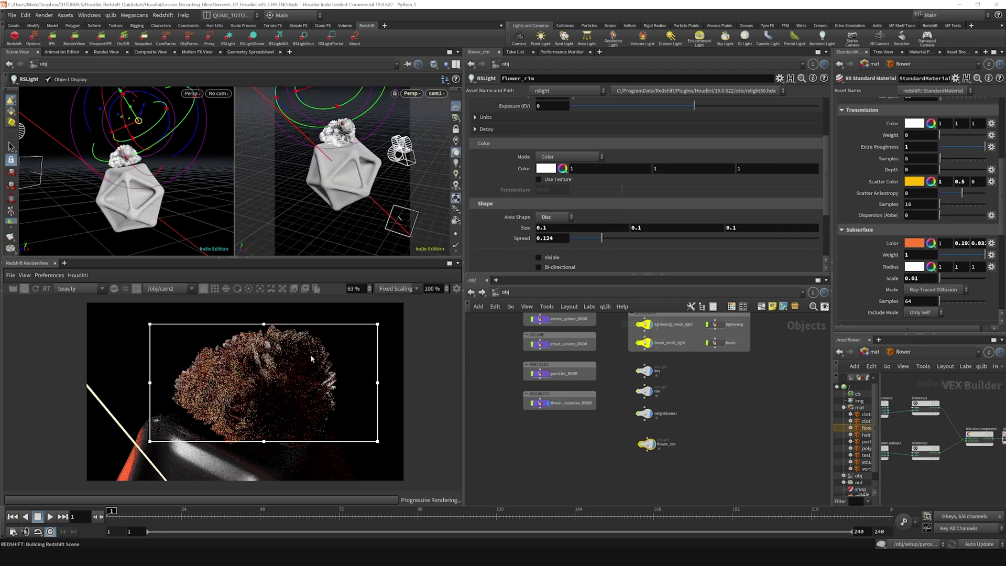
{"action": "left_click", "coordinate": [144, 288]}
{"action": "left_click", "coordinate": [23, 292]}
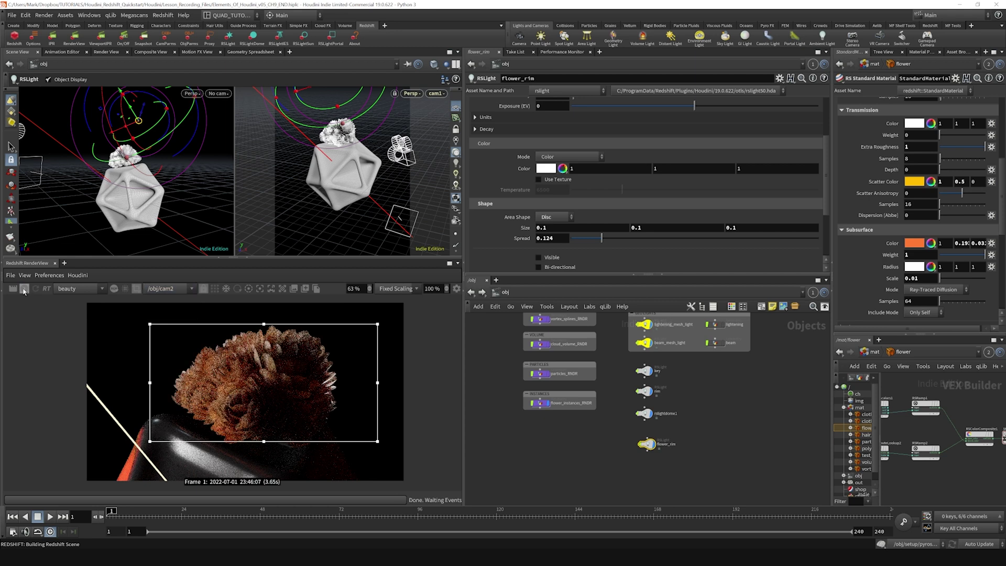
{"action": "left_click", "coordinate": [168, 289]}
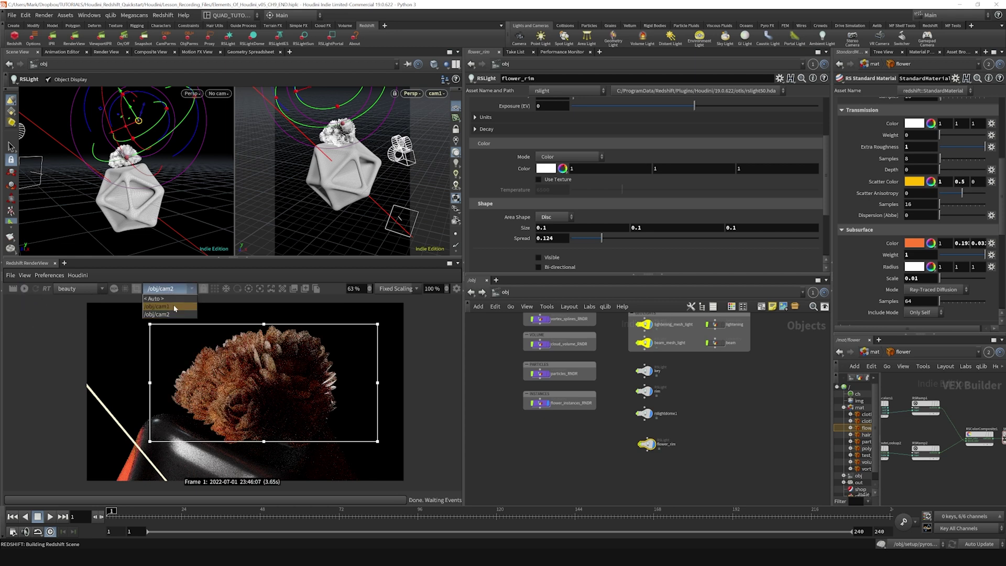
{"action": "left_click", "coordinate": [170, 306]}
{"action": "left_click", "coordinate": [22, 290]}
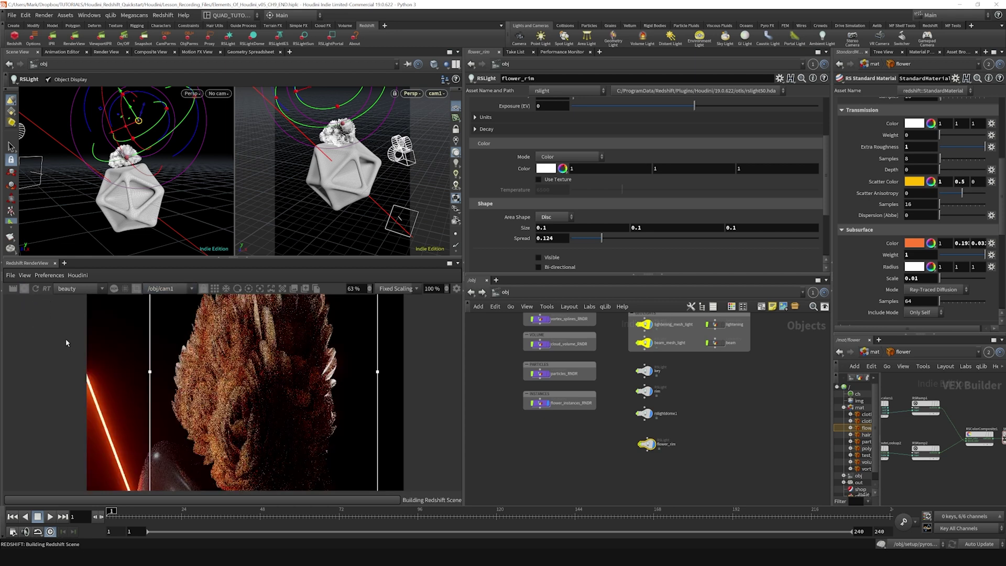
{"action": "left_click", "coordinate": [136, 288]}
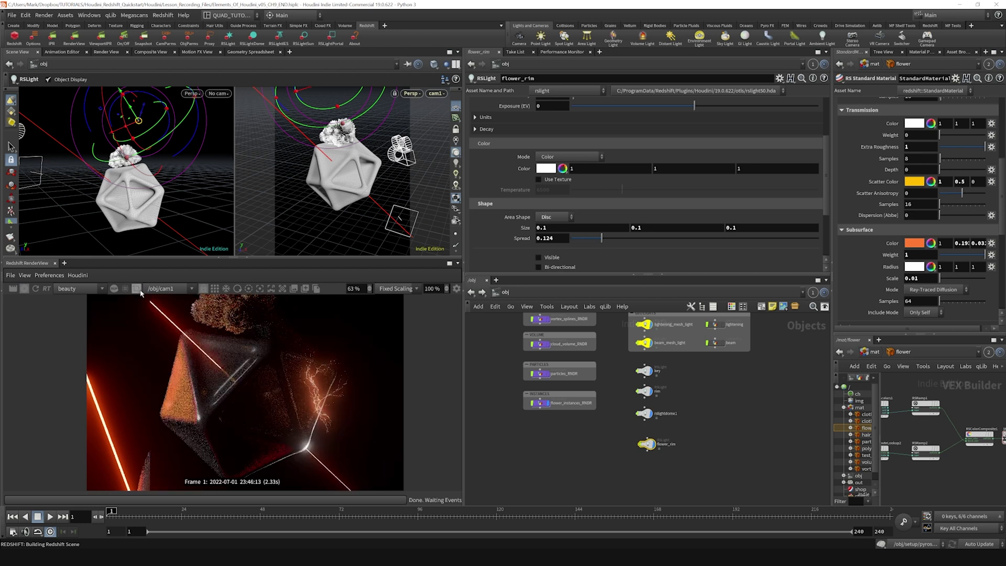
{"action": "scroll", "coordinate": [283, 375], "scroll_direction": "down", "scroll_amount": 1}
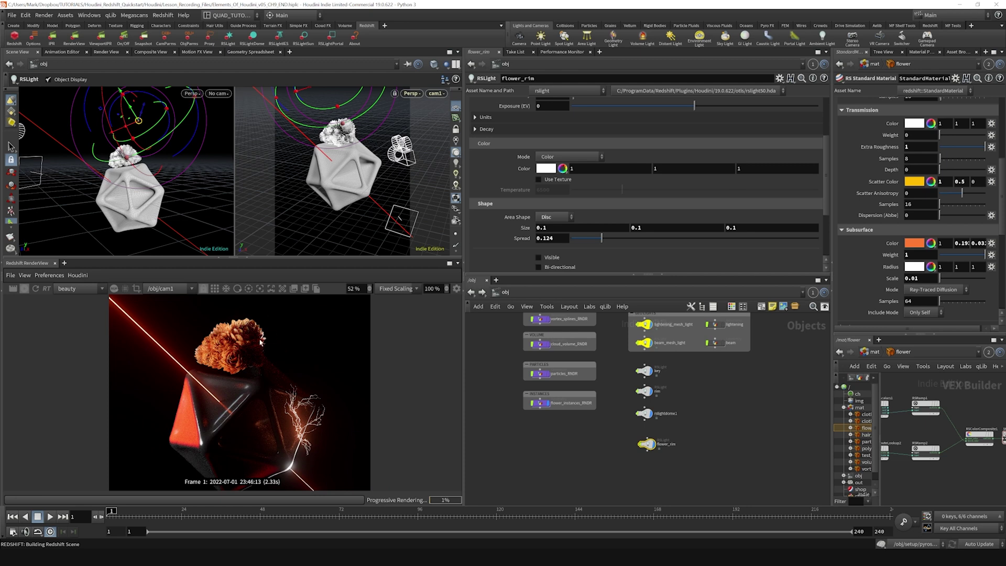
- Look through the flower_rim light in the other perspective viewport and lock the light to that view
{"action": "left_click_drag", "start_coordinate": [250, 173], "coordinate": [240, 186], "text": "alt"}
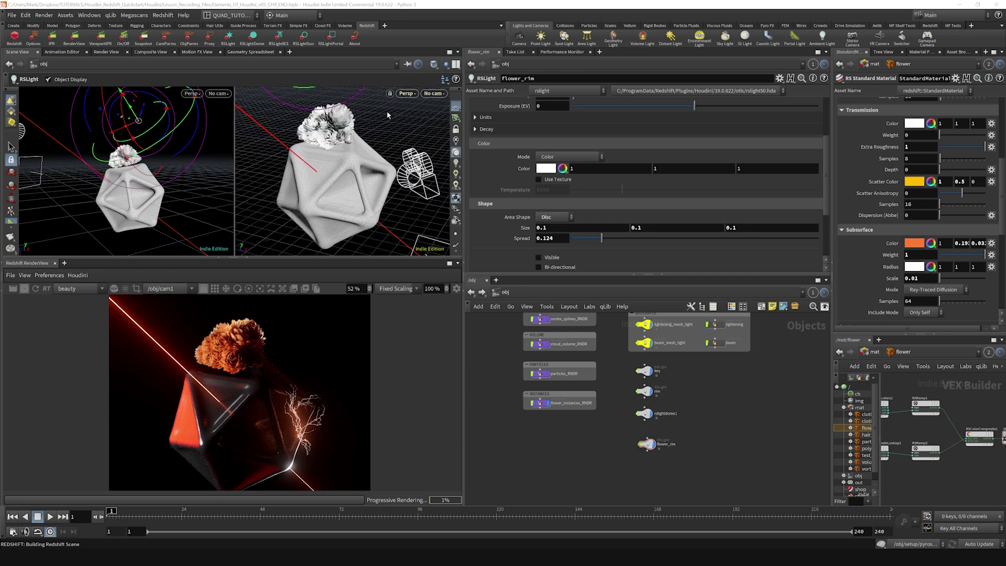
{"action": "left_click", "coordinate": [217, 94]}
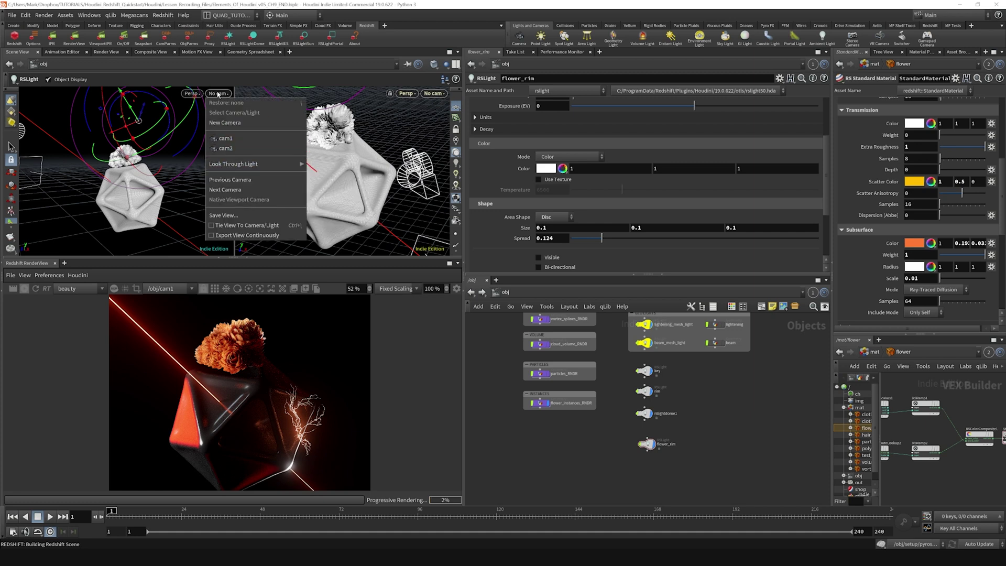
{"action": "left_click", "coordinate": [217, 94]}
{"action": "left_click", "coordinate": [219, 95]}
{"action": "mouse_move", "coordinate": [223, 164]}
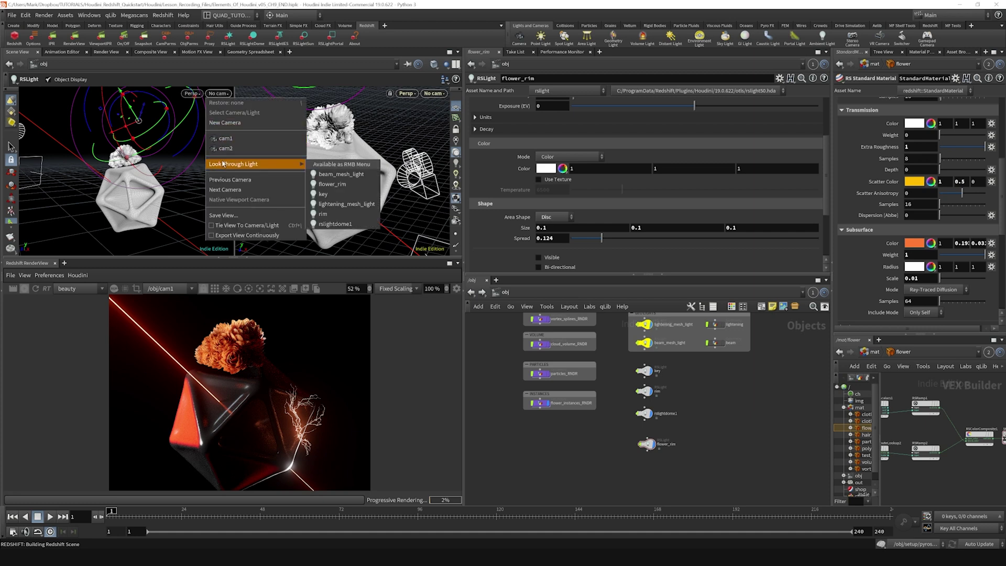
{"action": "left_click", "coordinate": [324, 214]}
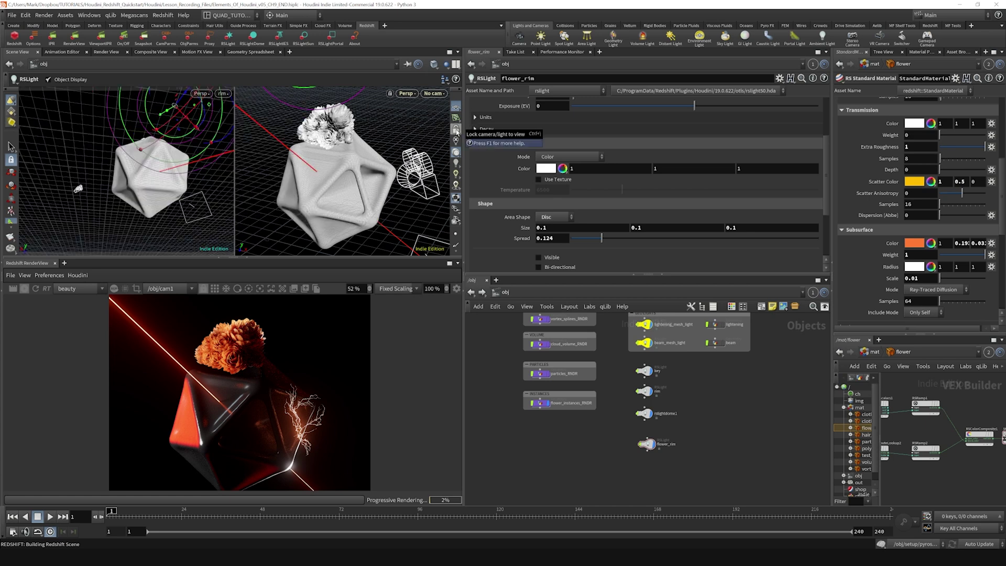
{"action": "left_click", "coordinate": [223, 94]}
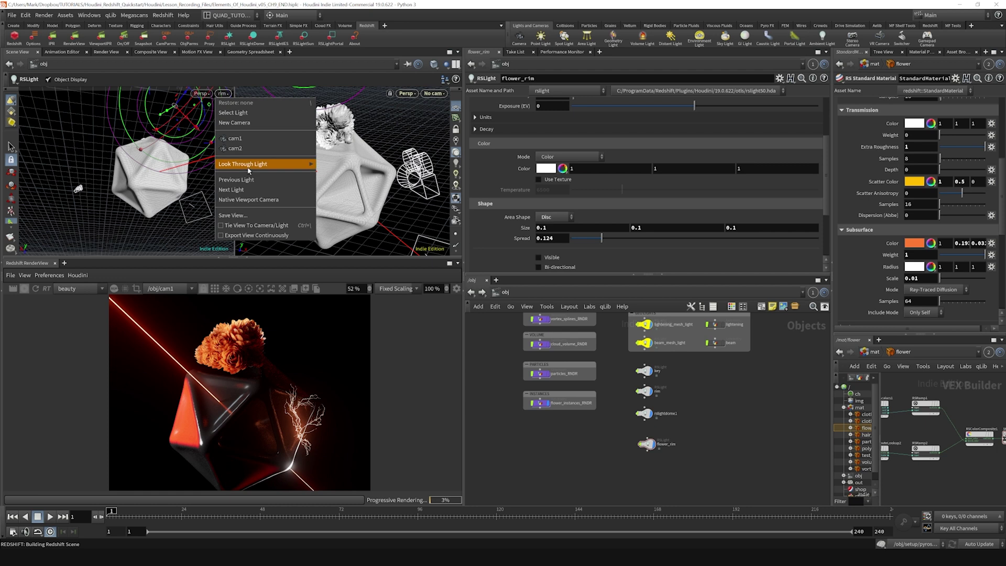
{"action": "mouse_move", "coordinate": [261, 164]}
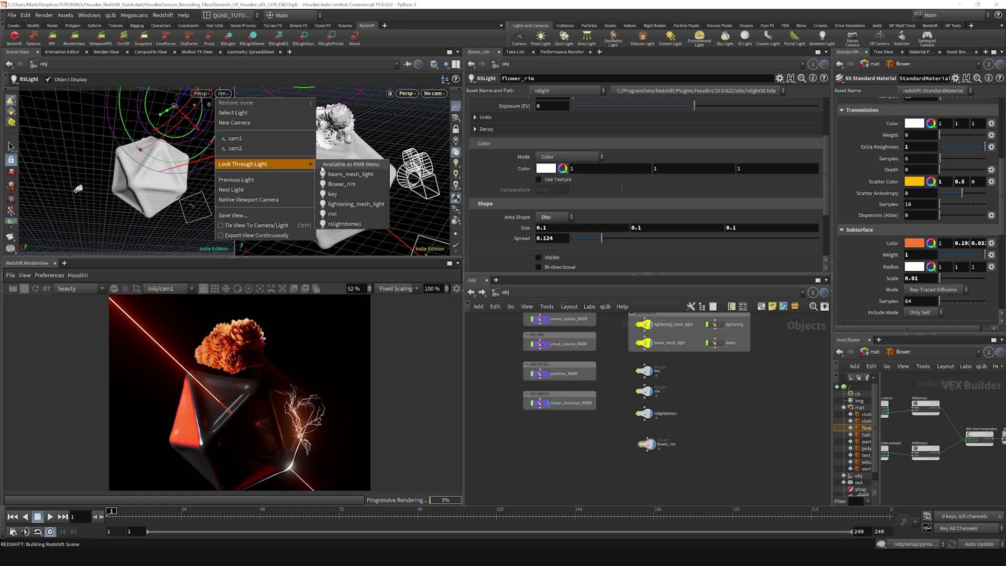
{"action": "left_click", "coordinate": [346, 185]}
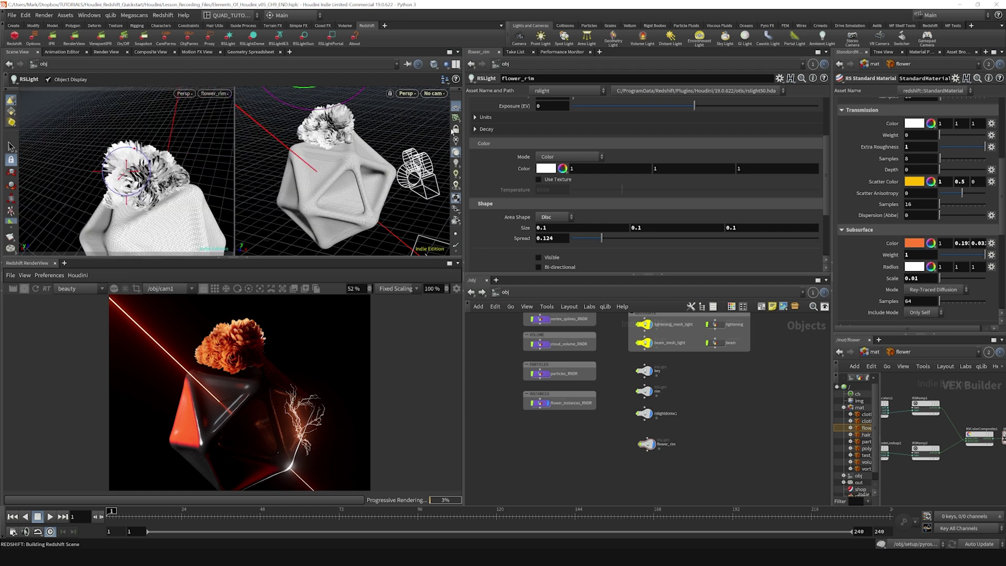
{"action": "left_click", "coordinate": [456, 130]}
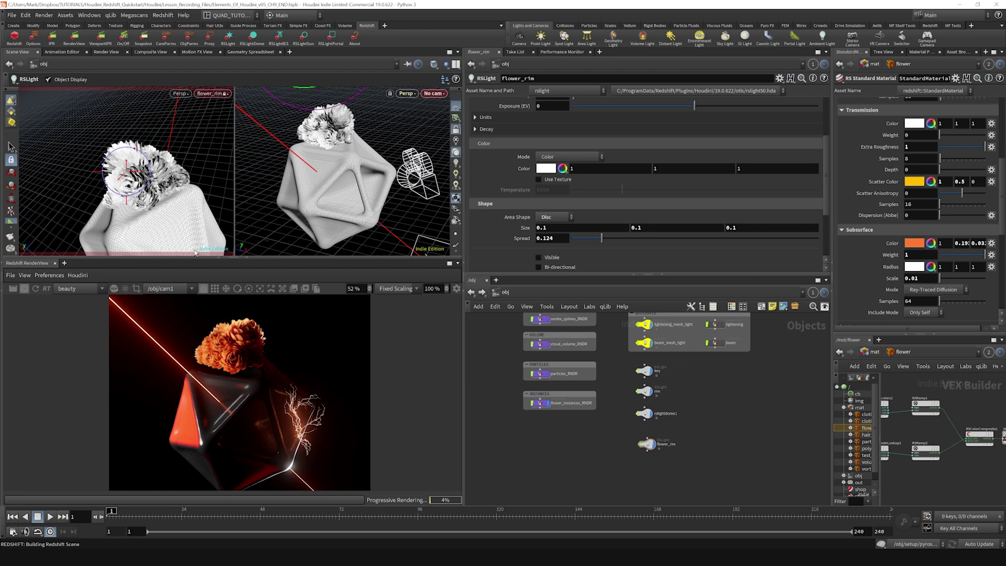
- Restrict the render to a region around the flowers and orbit the flower_rim light around them through its locked view
{"action": "left_click_drag", "start_coordinate": [171, 305], "coordinate": [307, 391]}
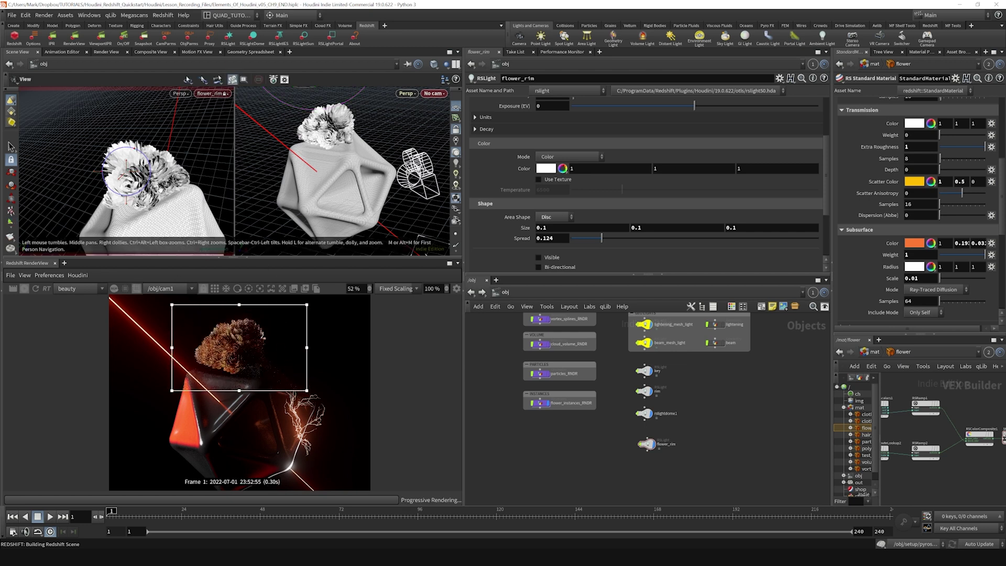
{"action": "left_click_drag", "start_coordinate": [160, 190], "coordinate": [176, 180], "text": "alt"}
{"action": "left_click_drag", "start_coordinate": [84, 93], "coordinate": [67, 96]}
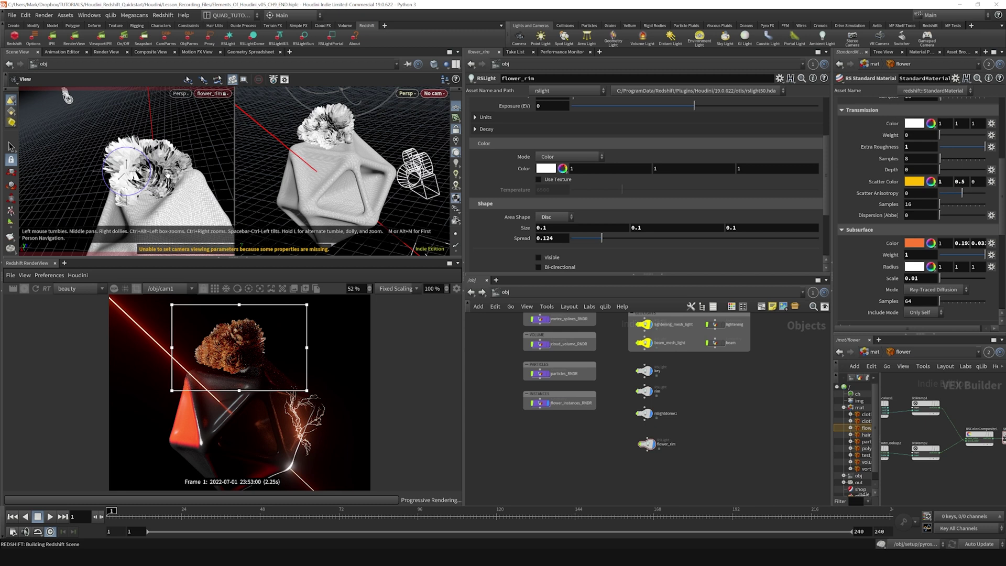
{"action": "left_click_drag", "start_coordinate": [67, 96], "coordinate": [37, 109]}
{"action": "left_click_drag", "start_coordinate": [159, 177], "coordinate": [160, 170]}
- Save the scene and dolly the flower_rim light closer to the flowers
{"action": "scroll", "coordinate": [246, 341], "scroll_direction": "up", "scroll_amount": 6}
{"action": "key", "text": "ctrl+s"}
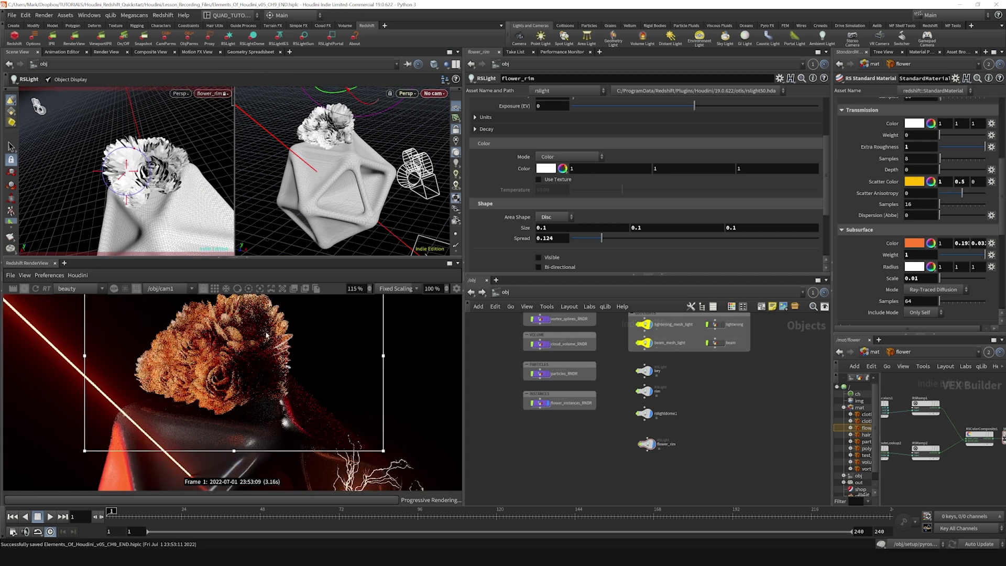
{"action": "middle_click_drag", "start_coordinate": [269, 332], "coordinate": [274, 359]}
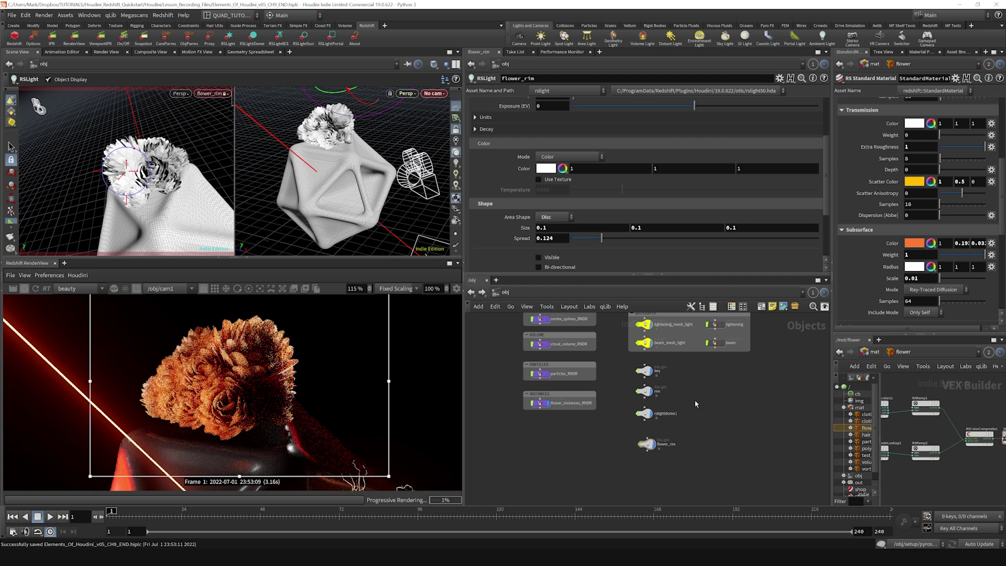
{"action": "left_click_drag", "start_coordinate": [690, 433], "coordinate": [635, 460]}
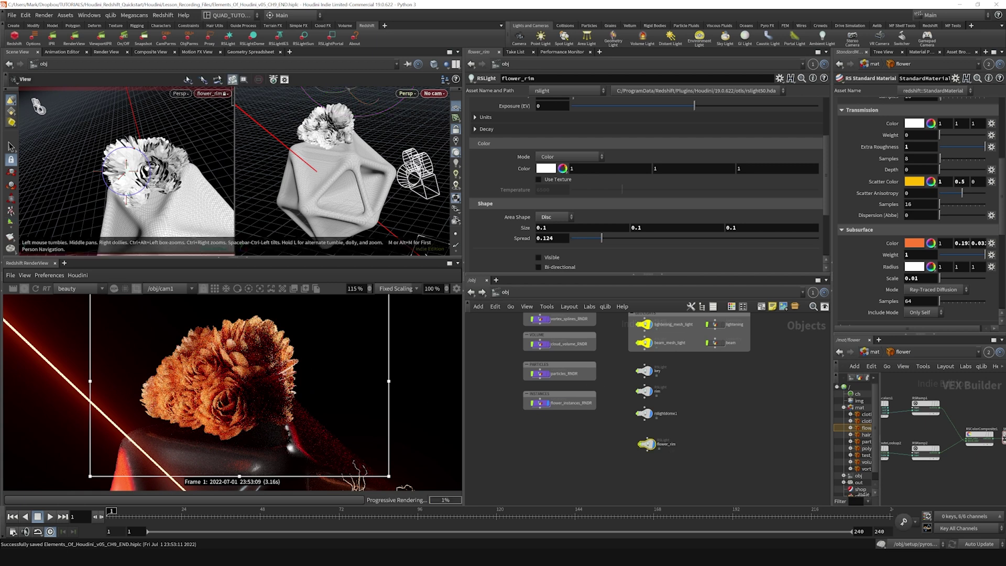
{"action": "right_click_drag", "start_coordinate": [144, 169], "coordinate": [156, 164], "text": "alt"}
{"action": "key", "text": "Return"}
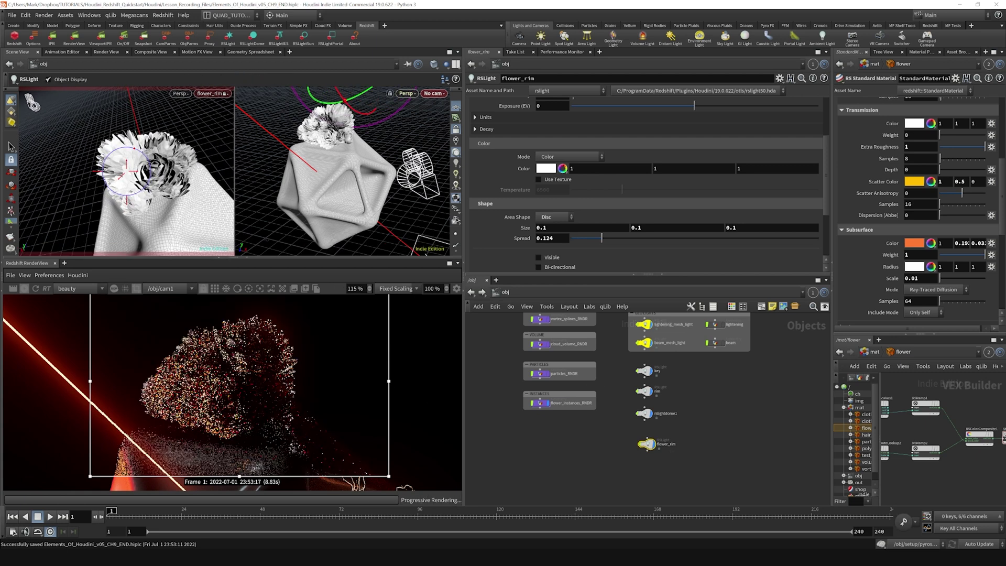
- Set the flower_rim light's intensity to 30
{"action": "left_click_drag", "start_coordinate": [679, 464], "coordinate": [604, 433]}
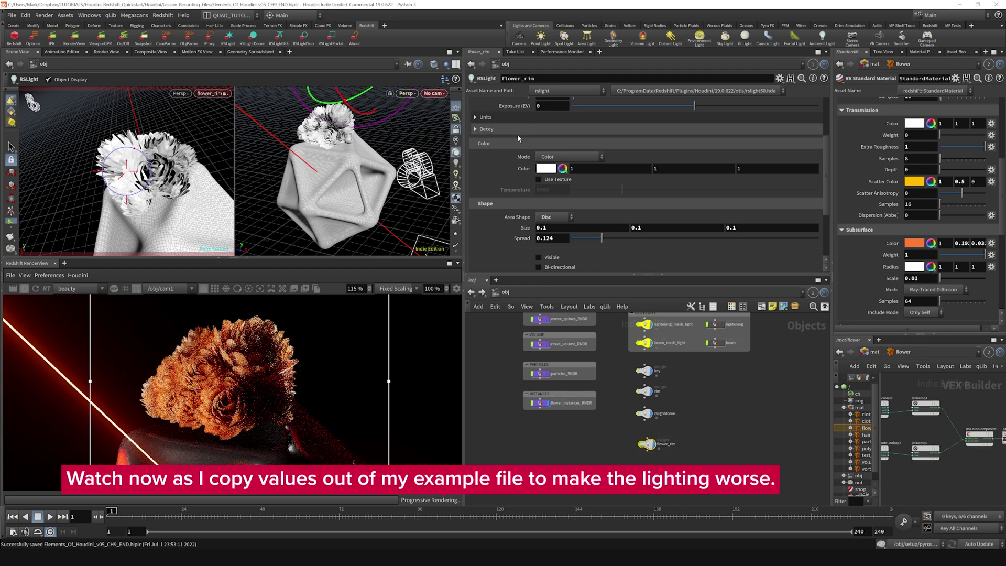
{"action": "scroll", "coordinate": [532, 143], "scroll_direction": "up", "scroll_amount": 3}
{"action": "left_click_drag", "start_coordinate": [556, 177], "coordinate": [434, 186]}
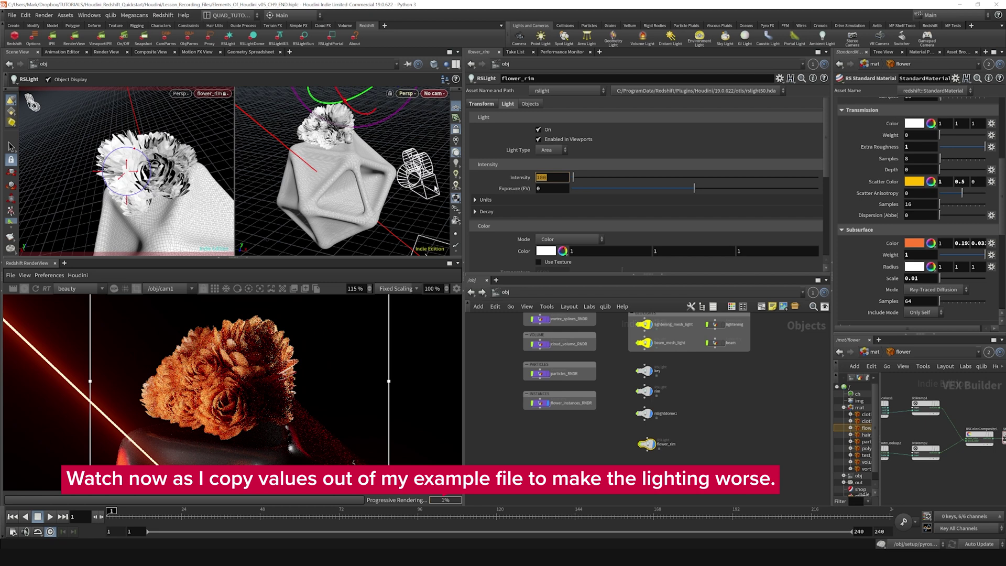
{"action": "type", "text": "30"}
{"action": "key", "text": "Return"}
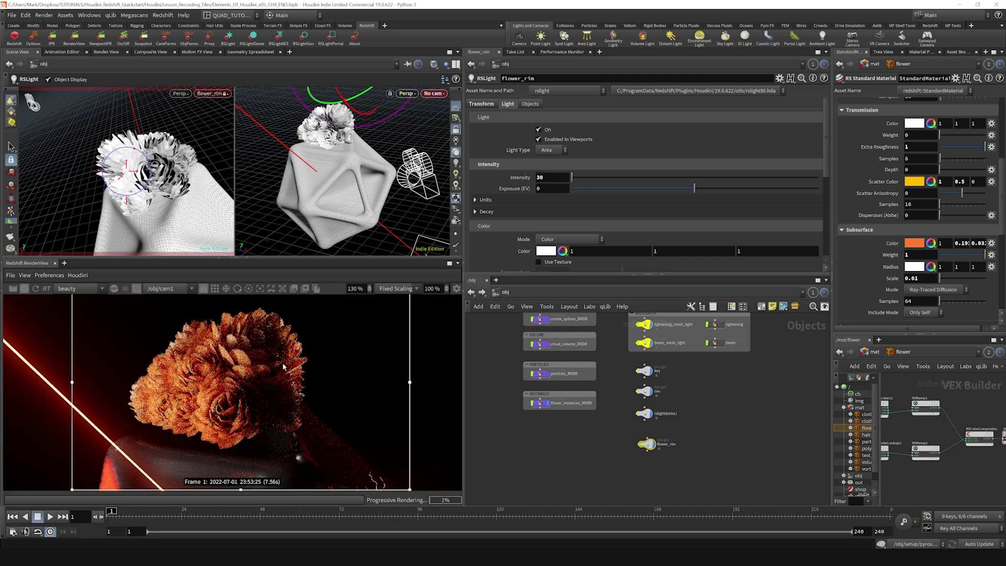
- Set the flower_rim light's spread to 0.15 and redraw the render region tightly around the flowers
{"action": "scroll", "coordinate": [489, 202], "scroll_direction": "down", "scroll_amount": 3}
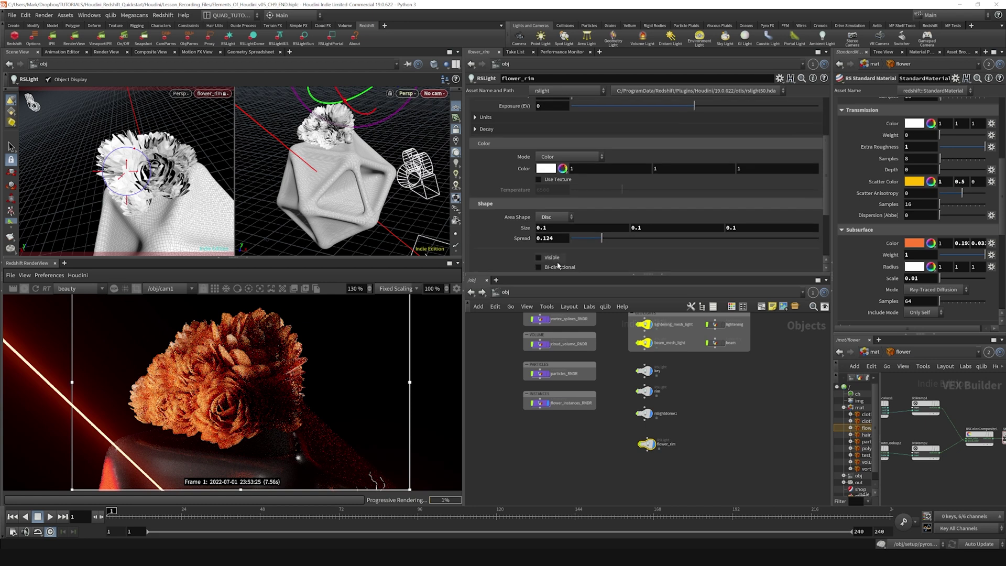
{"action": "left_click_drag", "start_coordinate": [546, 238], "coordinate": [569, 240]}
{"action": "type", "text": "5"}
{"action": "key", "text": "Return"}
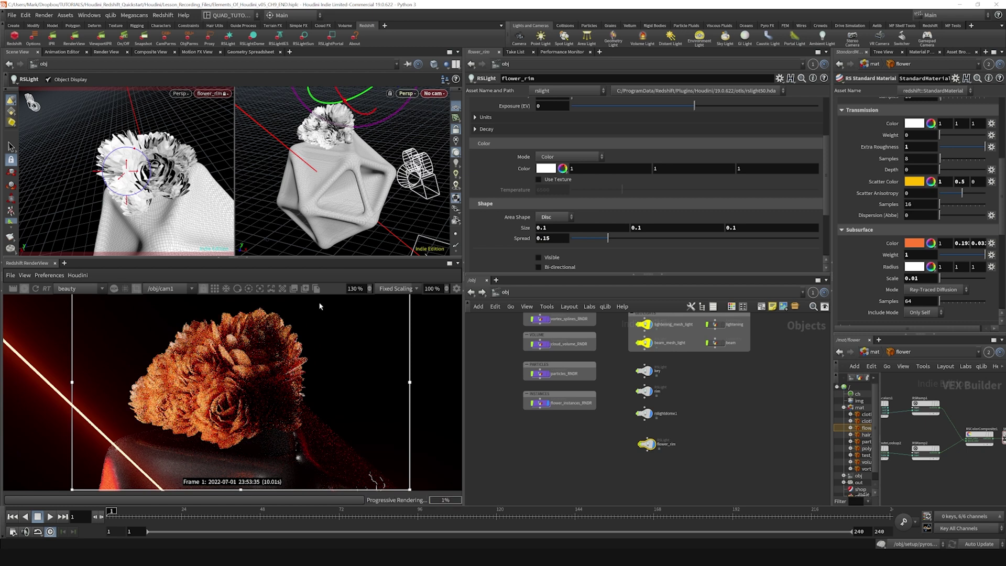
{"action": "left_click_drag", "start_coordinate": [318, 302], "coordinate": [125, 460]}
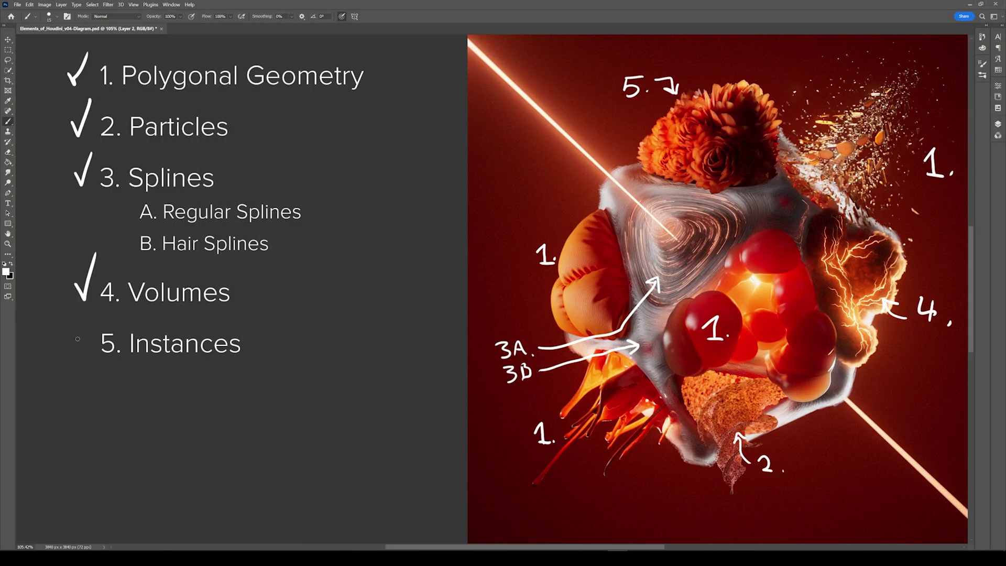
- Switch to the diagram in Photoshop and draw a check mark beside "5. Instances"
{"action": "mouse_move", "coordinate": [77, 331]}
{"action": "left_mouse_down"}
{"action": "mouse_move", "coordinate": [82, 340]}
{"action": "mouse_move", "coordinate": [98, 315]}
{"action": "left_mouse_up"}
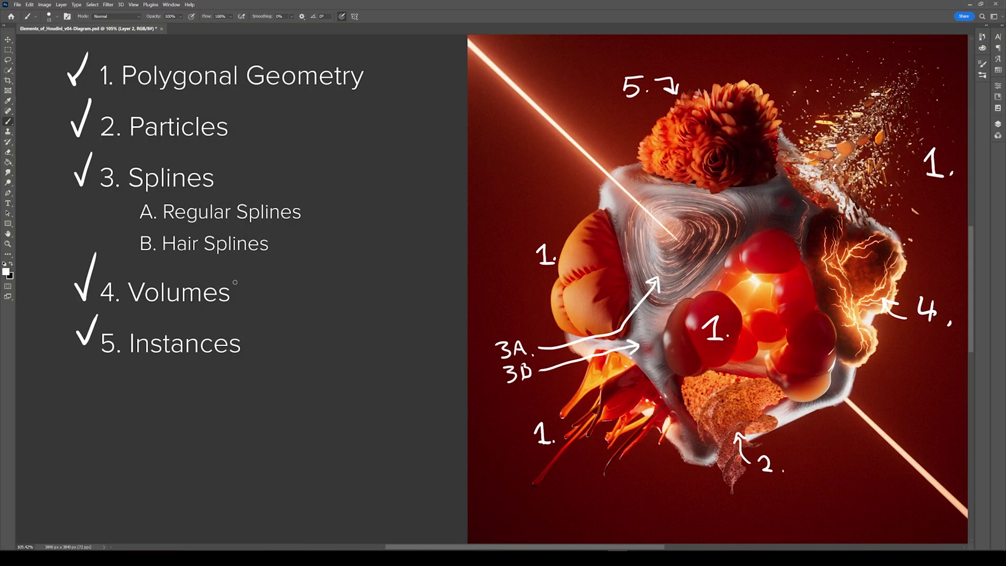